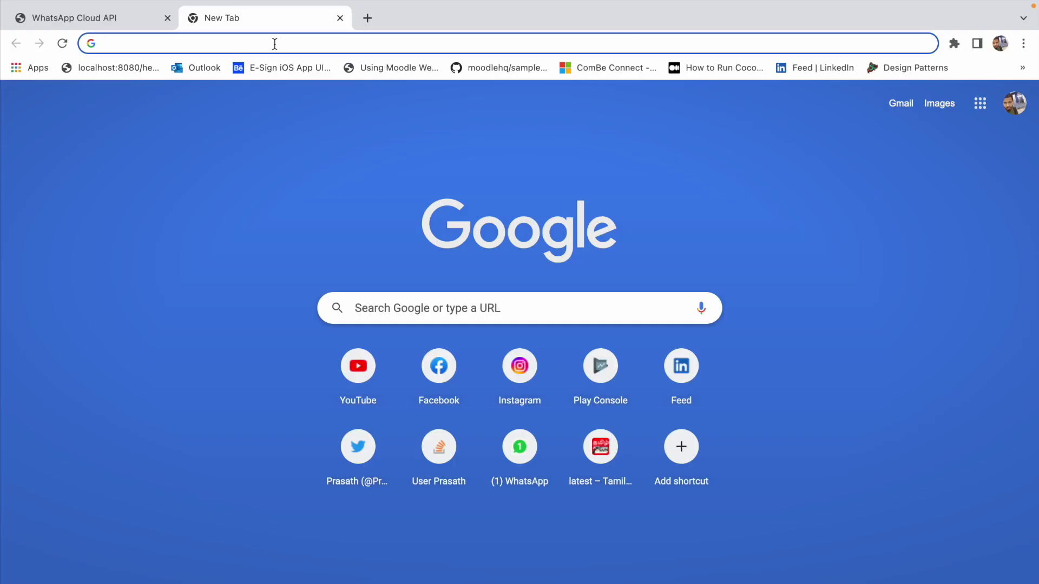
# Search Google for 'facebook for developers' and open the Meta for Developers result.
pyautogui.write('facebook for developers')
pyautogui.press('Return')
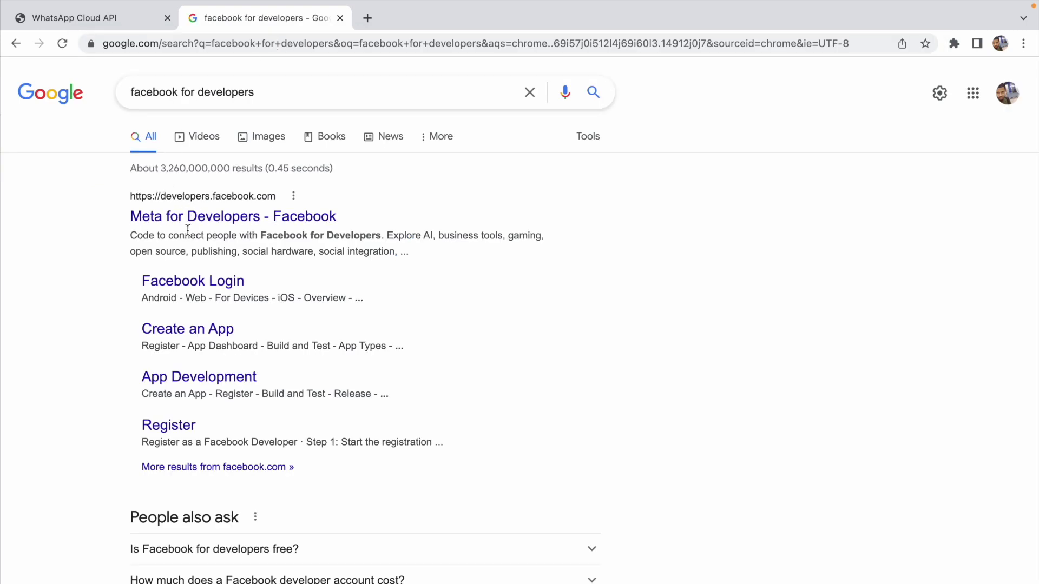
pyautogui.click(241, 218)
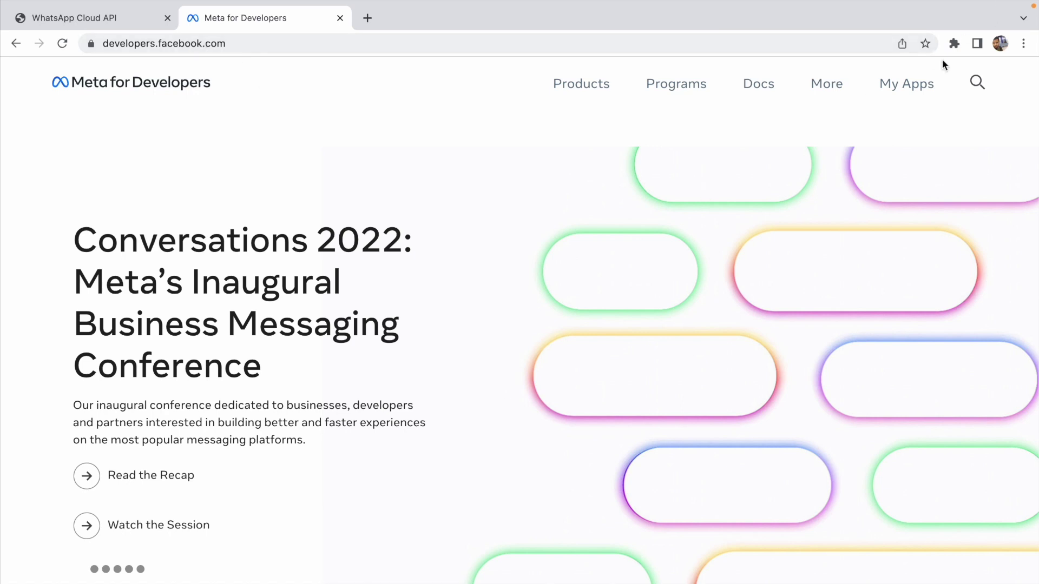
# From the My Apps list, launch the Create App wizard.
pyautogui.click(920, 93)
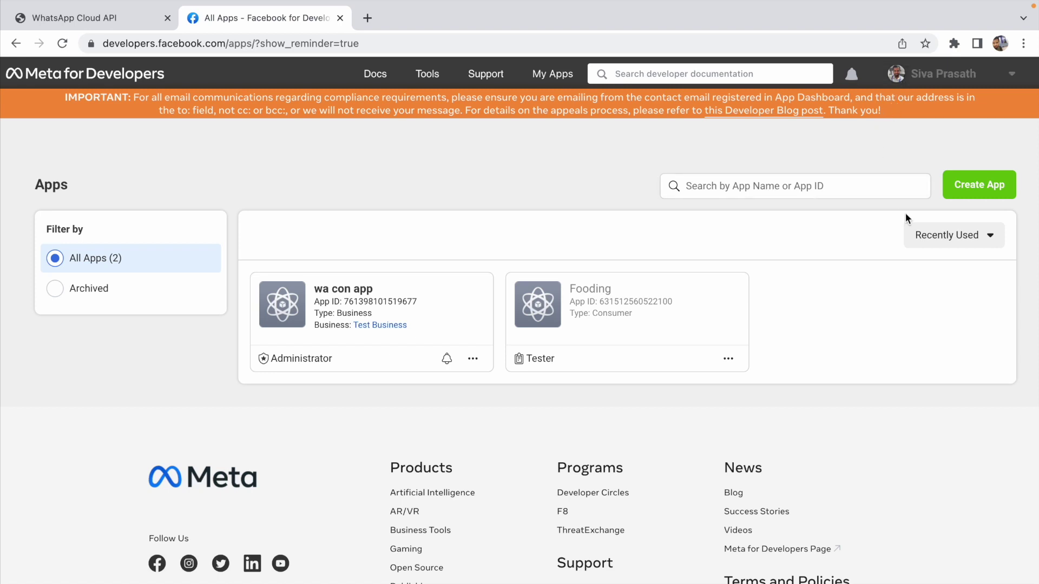
pyautogui.click(994, 193)
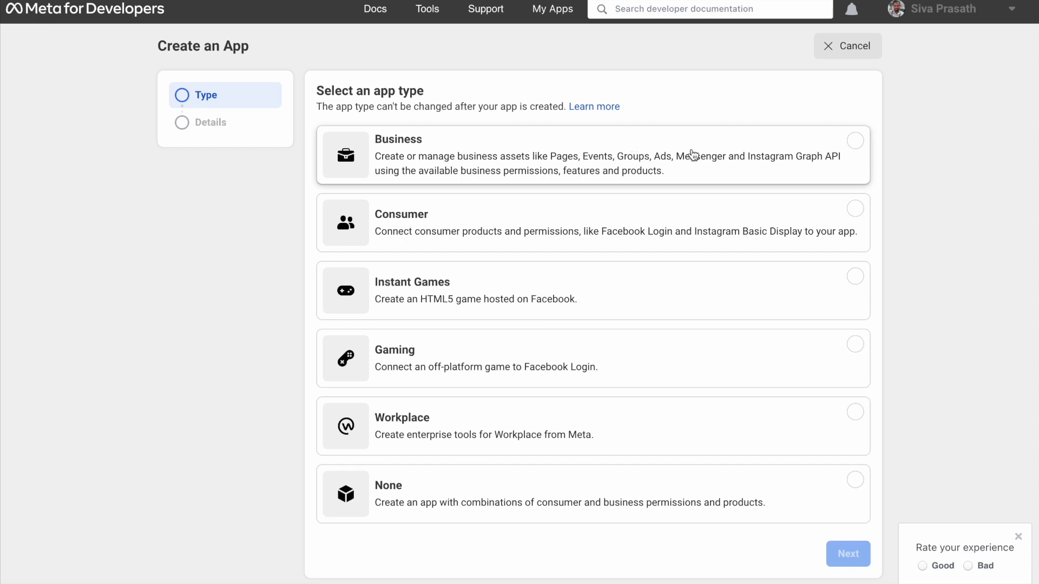
# Choose Business as the app type and move to the Details step.
pyautogui.click(748, 149)
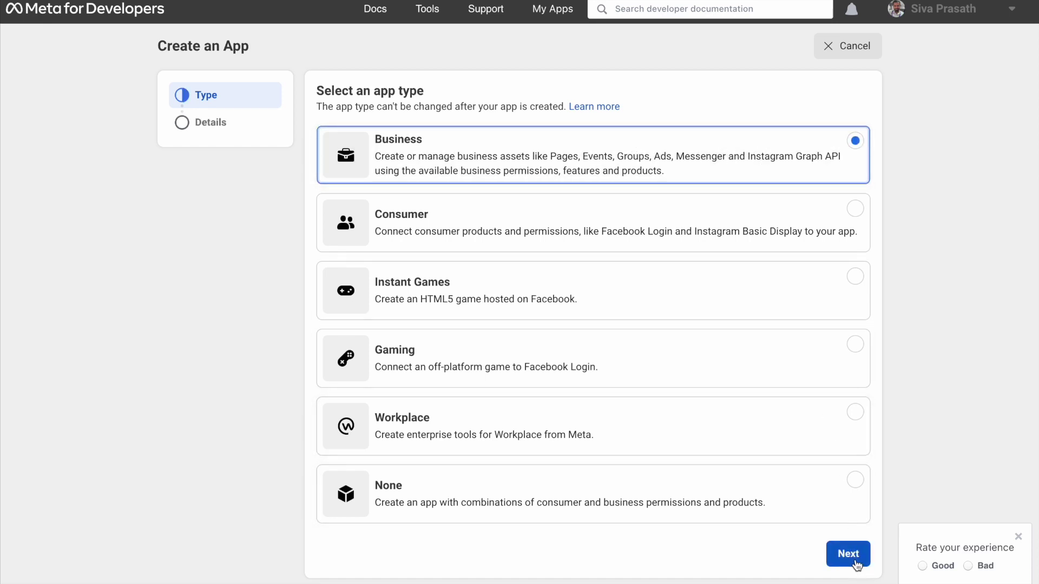
pyautogui.click(847, 553)
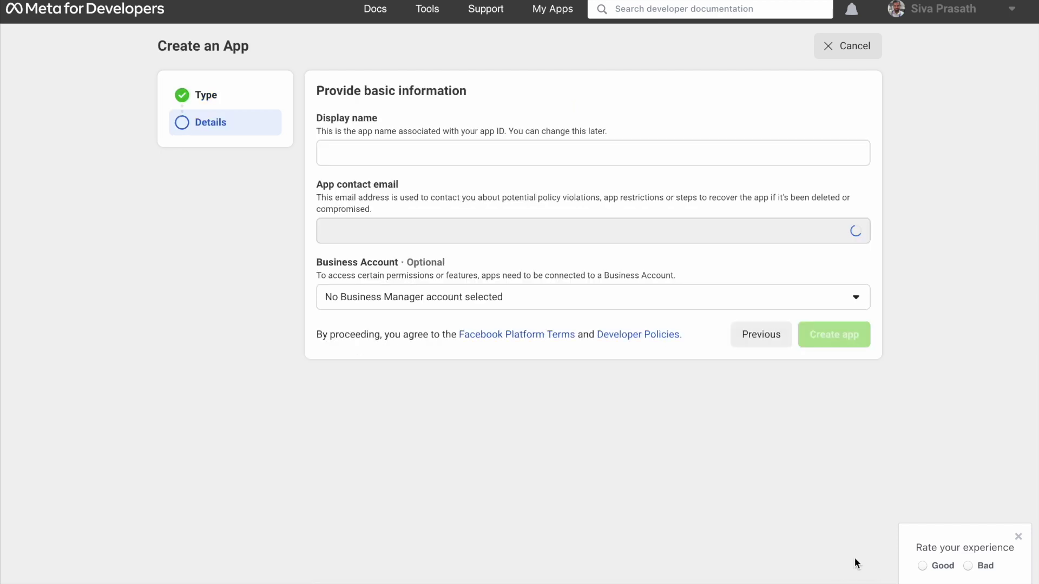
pyautogui.click(526, 96)
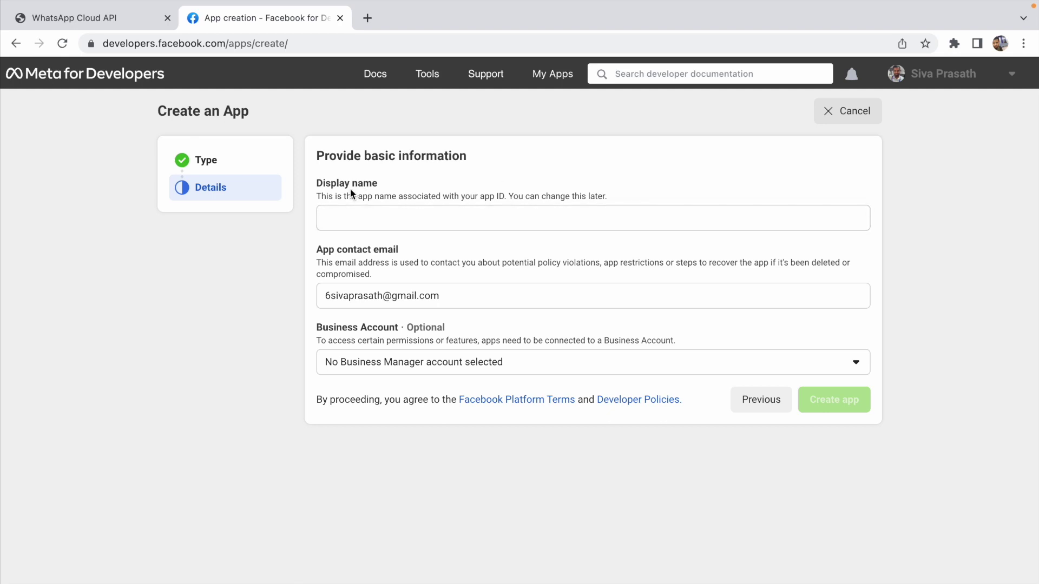
# Name the app 'Programming Make Sense', check the contact e-mail, and leave no Business Account.
pyautogui.click(373, 213)
pyautogui.write('Programming Make Sense')
pyautogui.click(449, 294)
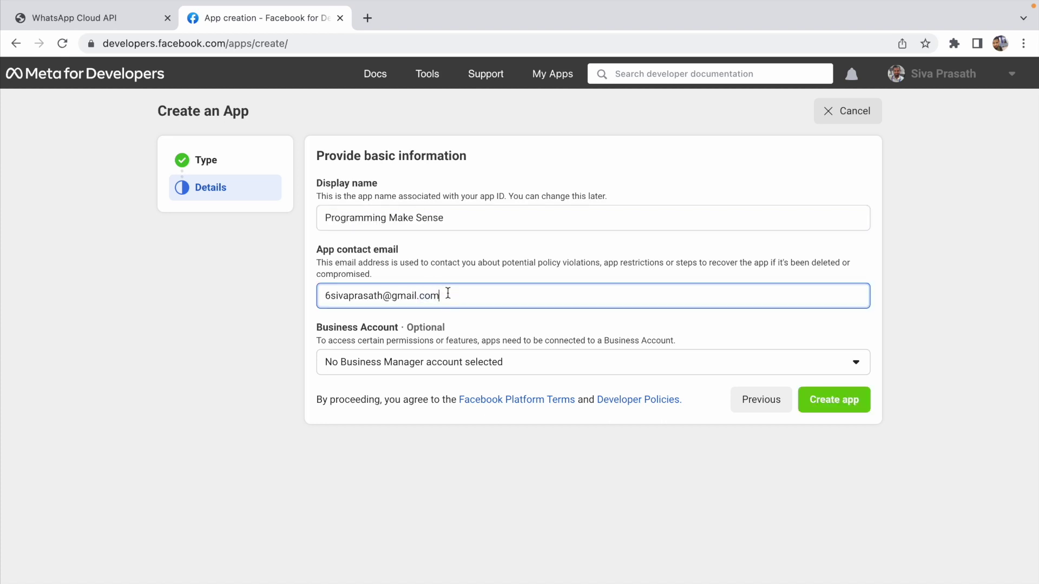
pyautogui.tripleClick(448, 294)
pyautogui.click(448, 295)
pyautogui.click(521, 362)
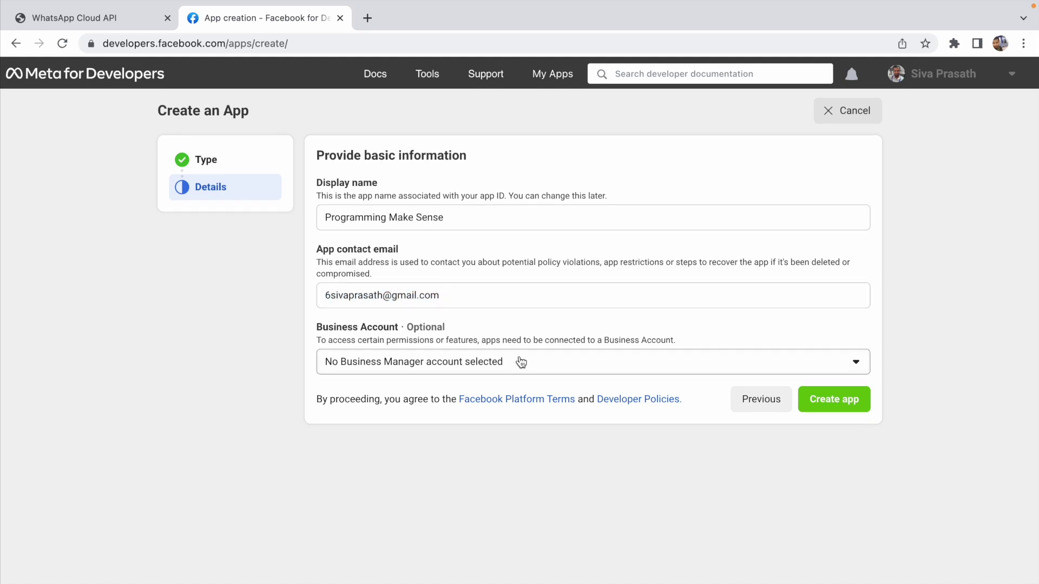
pyautogui.click(521, 362)
pyautogui.click(521, 362)
# Create the app after password confirmation, then set up WhatsApp from the products list.
pyautogui.click(837, 410)
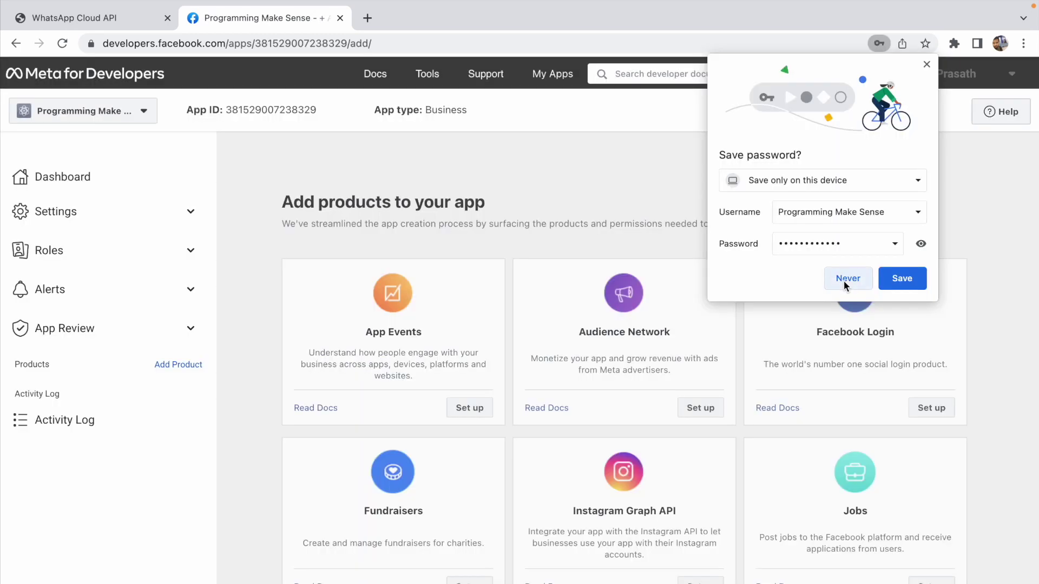
pyautogui.click(842, 279)
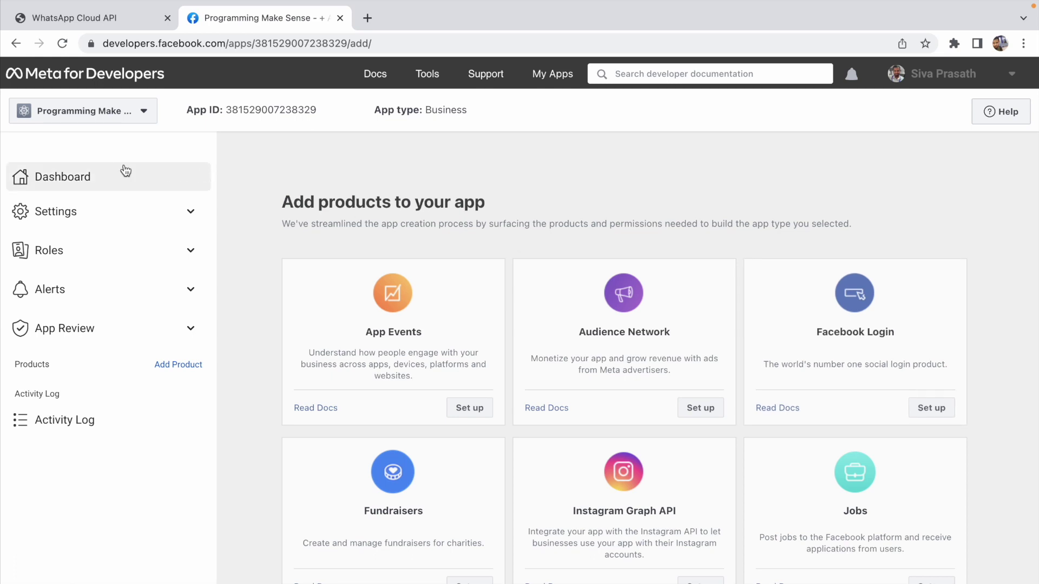
pyautogui.scroll(-10, 1026, 306)
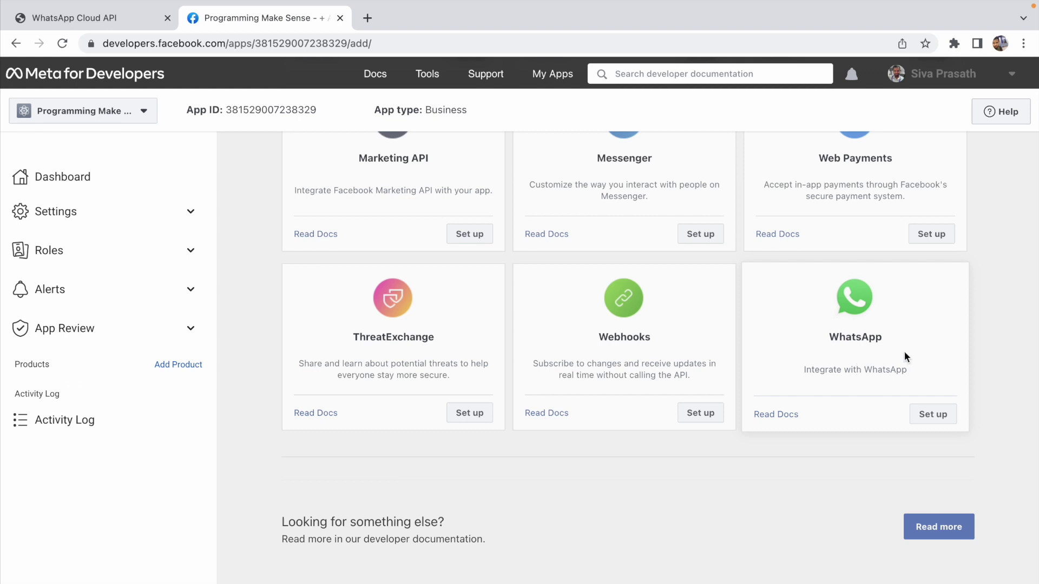
pyautogui.click(932, 419)
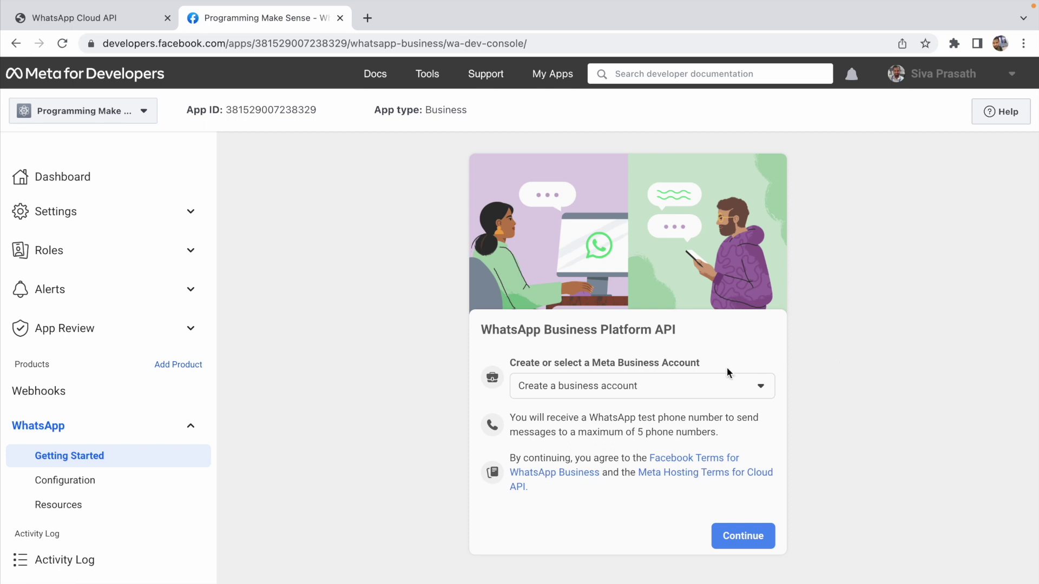
# Choose Test Business as the Meta Business Account and continue.
pyautogui.click(756, 393)
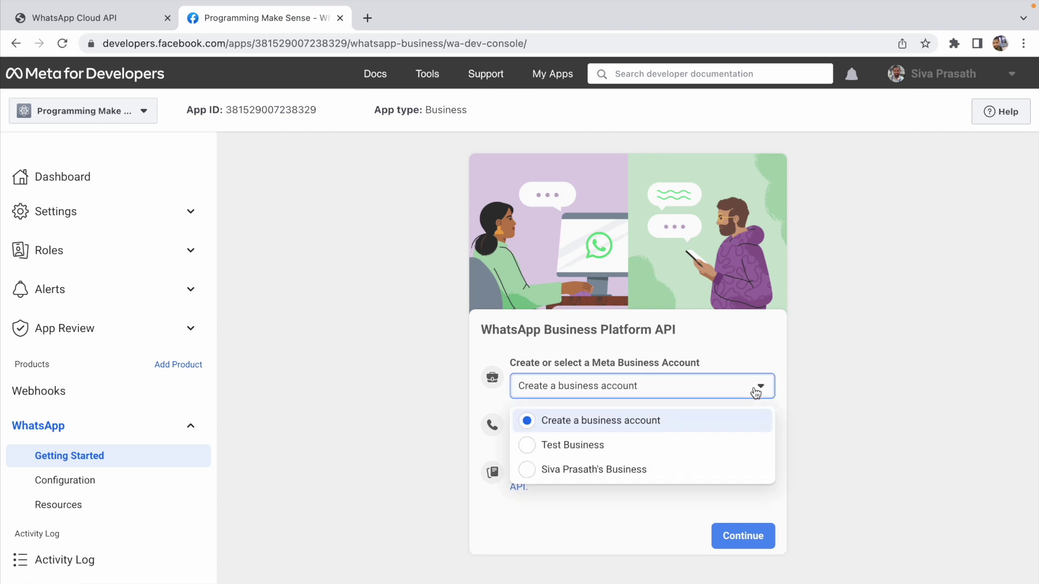
pyautogui.click(669, 451)
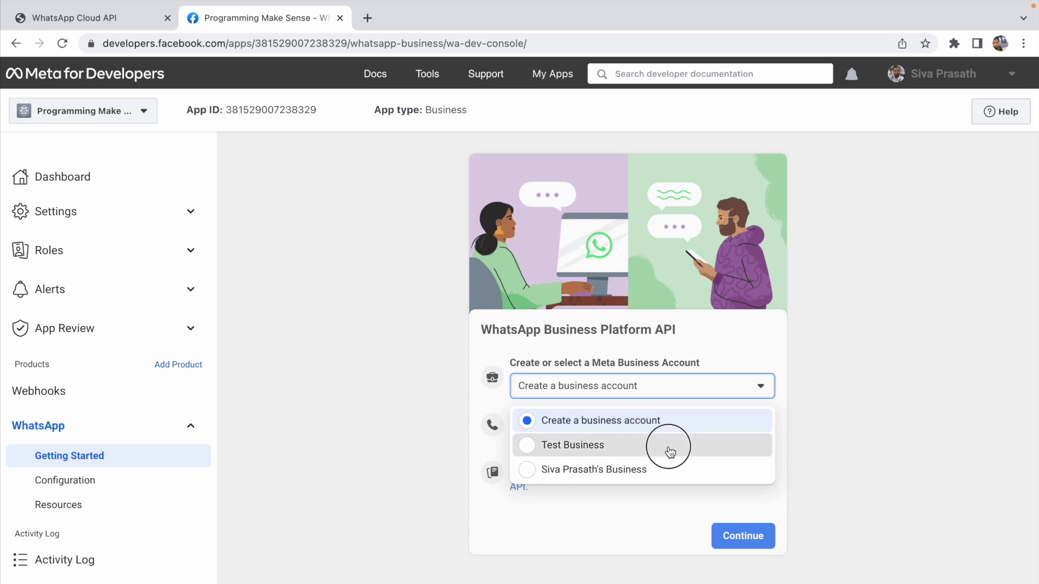
pyautogui.click(752, 540)
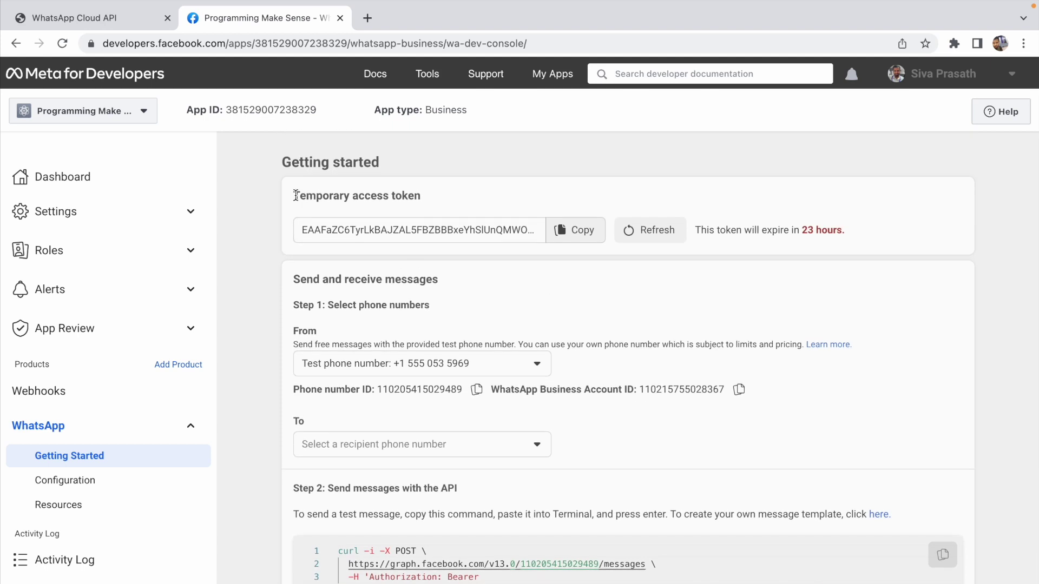
# Compare the Getting Started page with the PDF, highlighting '1. Setup the WhatsApp Cloud'.
pyautogui.scroll(-2, 392, 190)
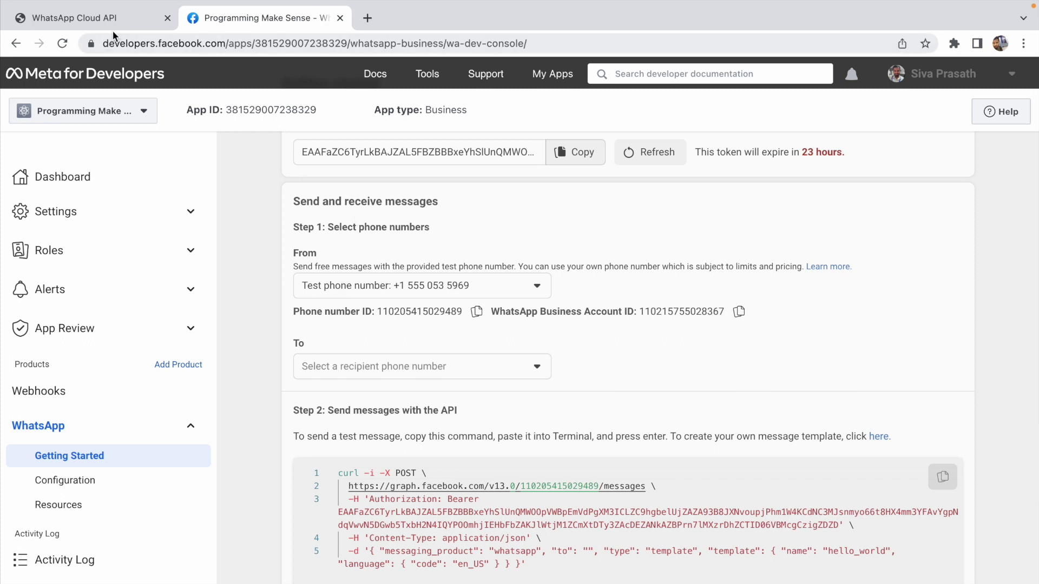
pyautogui.click(86, 18)
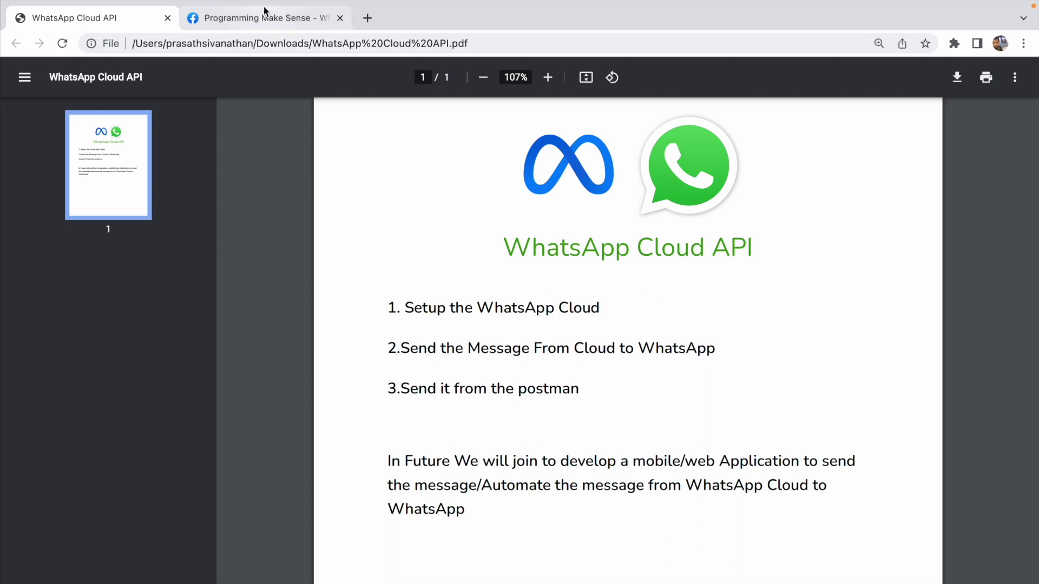
pyautogui.click(267, 16)
pyautogui.scroll(2, 660, 309)
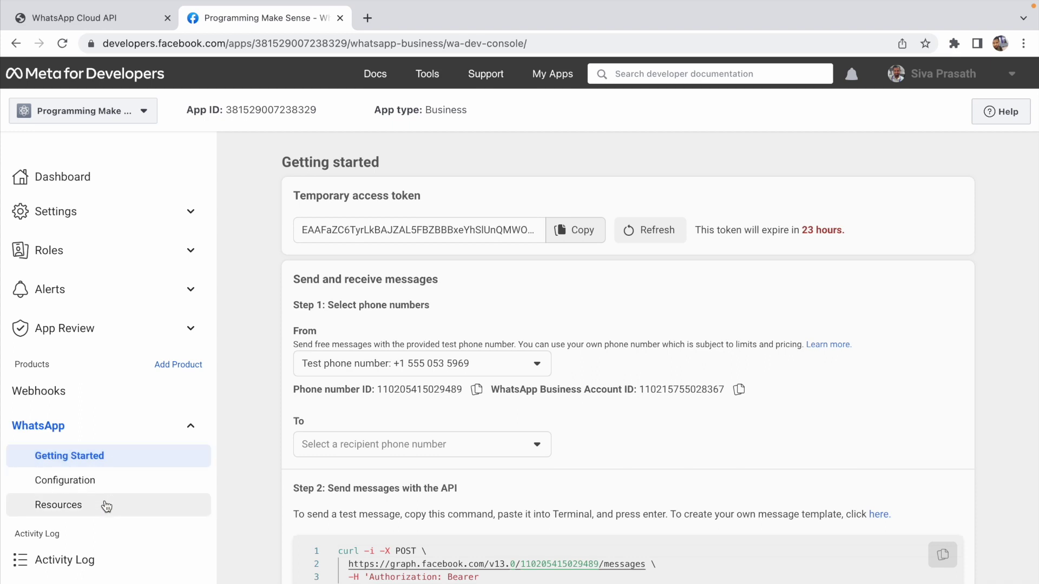
pyautogui.click(92, 16)
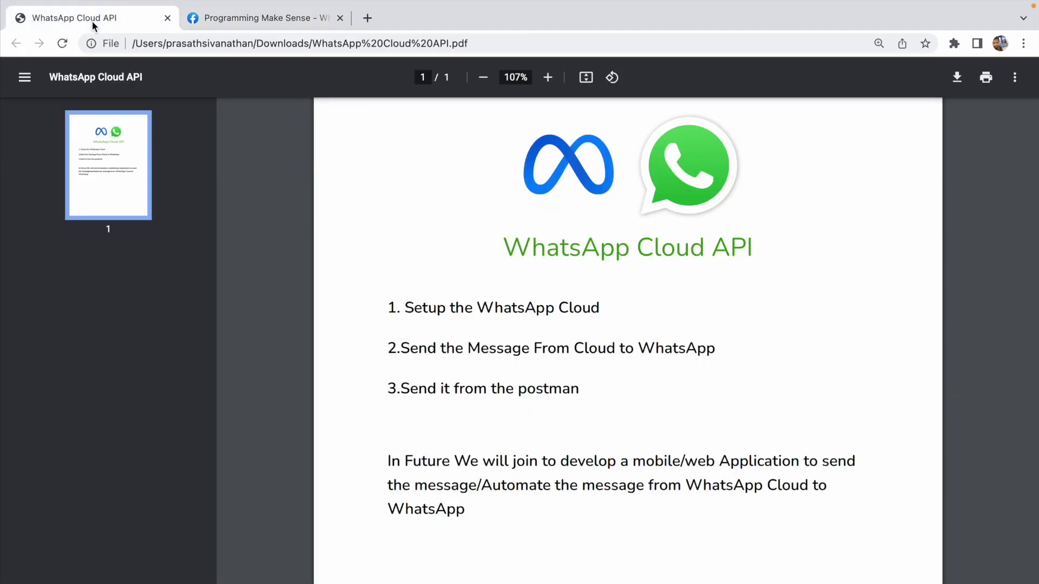
pyautogui.moveTo(385, 306); pyautogui.dragTo(605, 307)
pyautogui.click(605, 307)
# Switch to the desktop with Chrome's WhatsApp Getting Started page and the Vysor phone mirror.
pyautogui.hotkey('ctrl', 'Up')
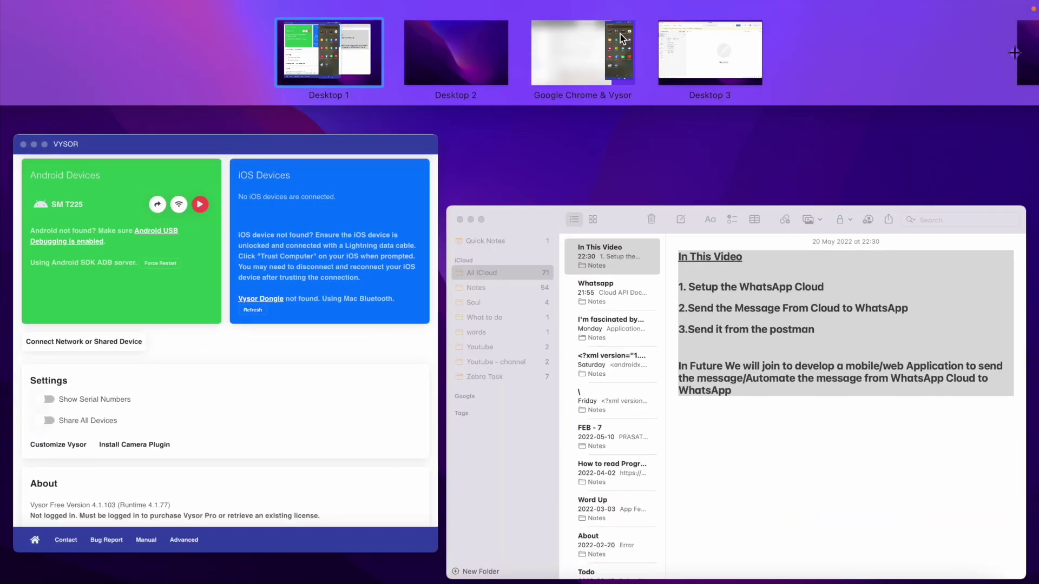
pyautogui.click(620, 34)
pyautogui.scroll(1, 685, 206)
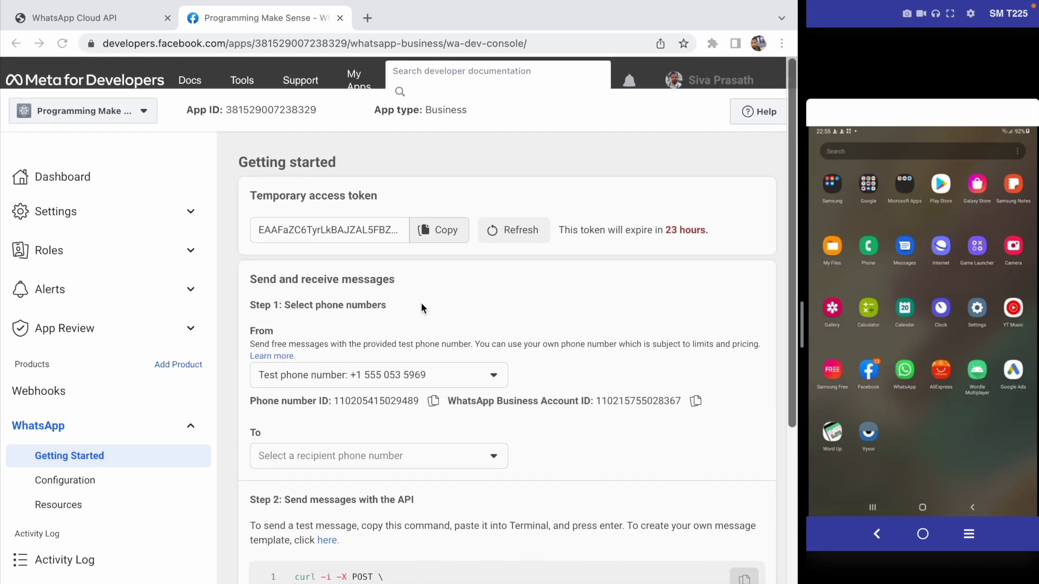
pyautogui.scroll(-1, 421, 307)
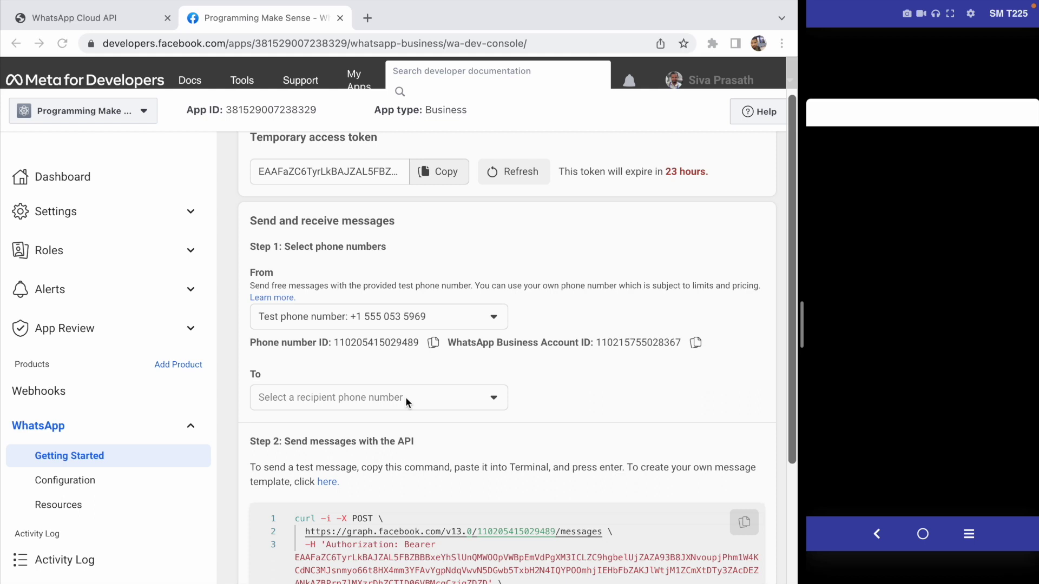
# Choose Add phone number from the Step 1 'To' recipient list.
pyautogui.click(467, 402)
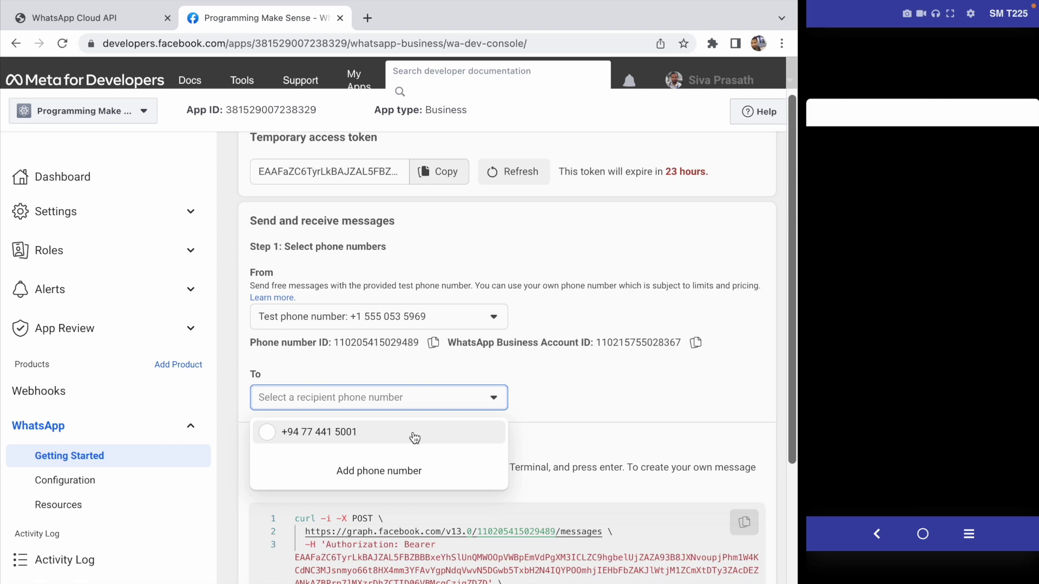
pyautogui.click(440, 479)
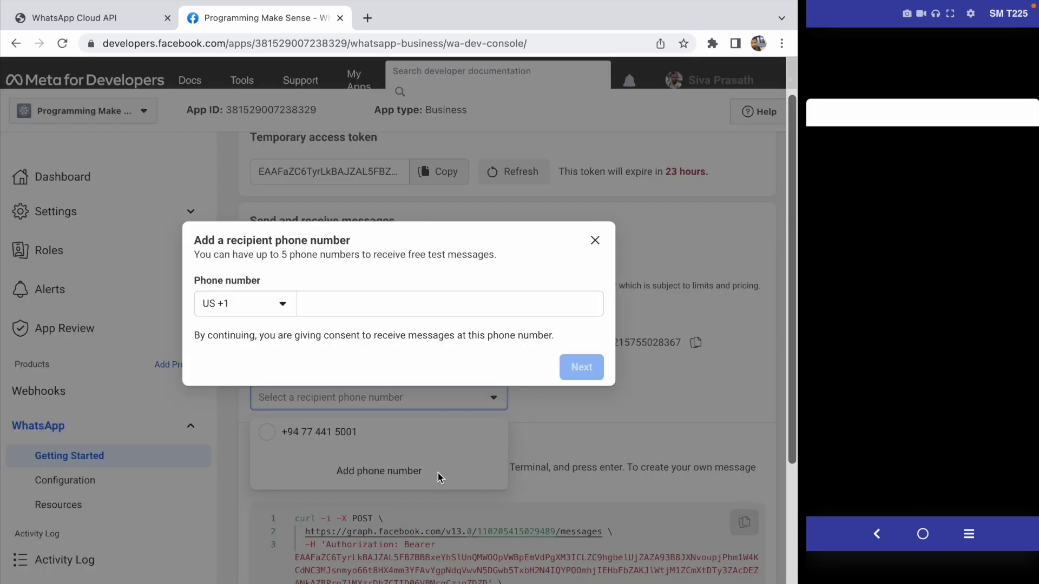
# Enter the recipient's phone number with the Sri Lanka LK +94 code and request verification.
pyautogui.click(278, 304)
pyautogui.write('sr')
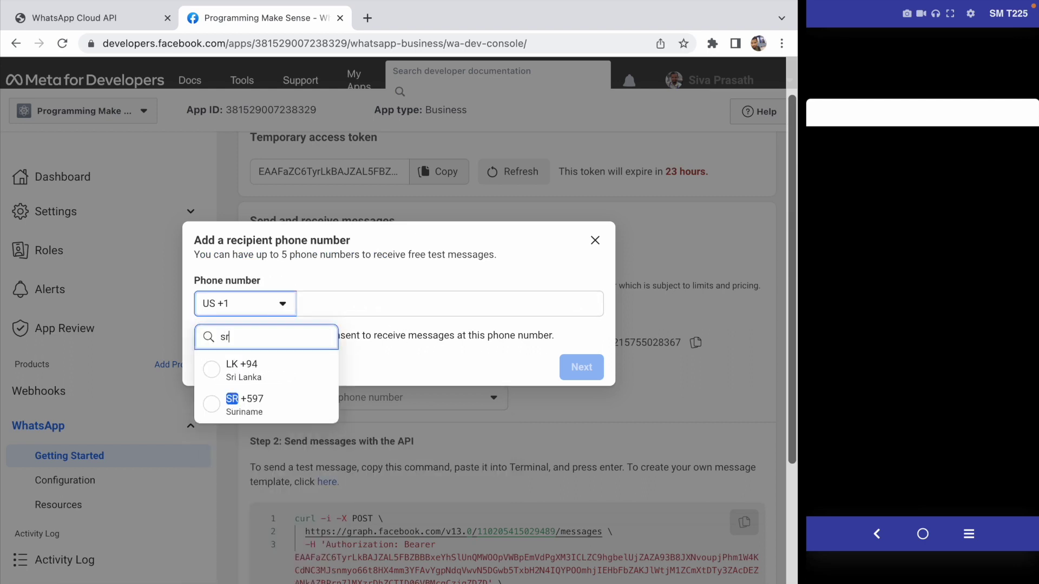
pyautogui.click(269, 371)
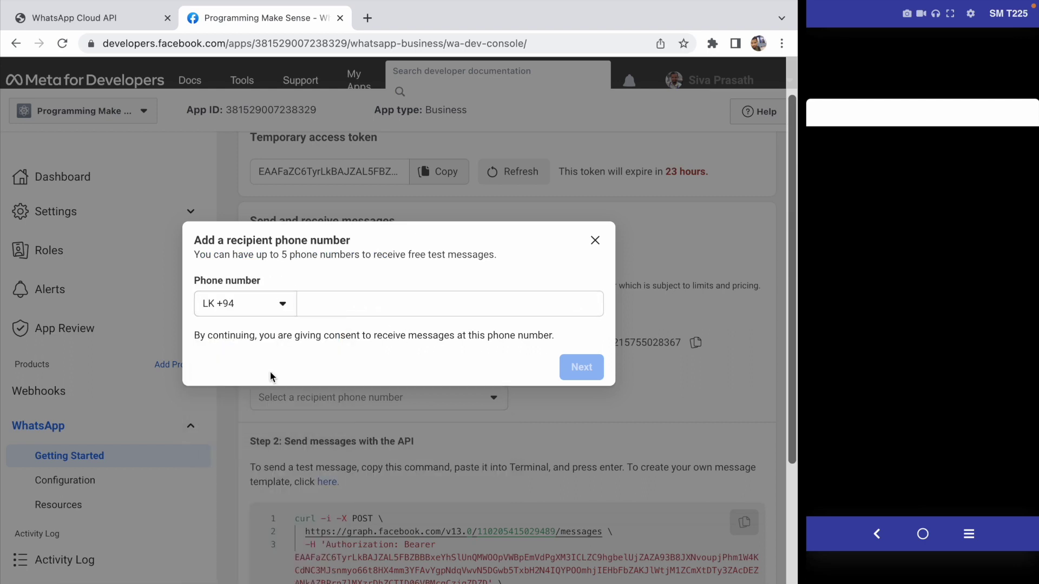
pyautogui.click(339, 302)
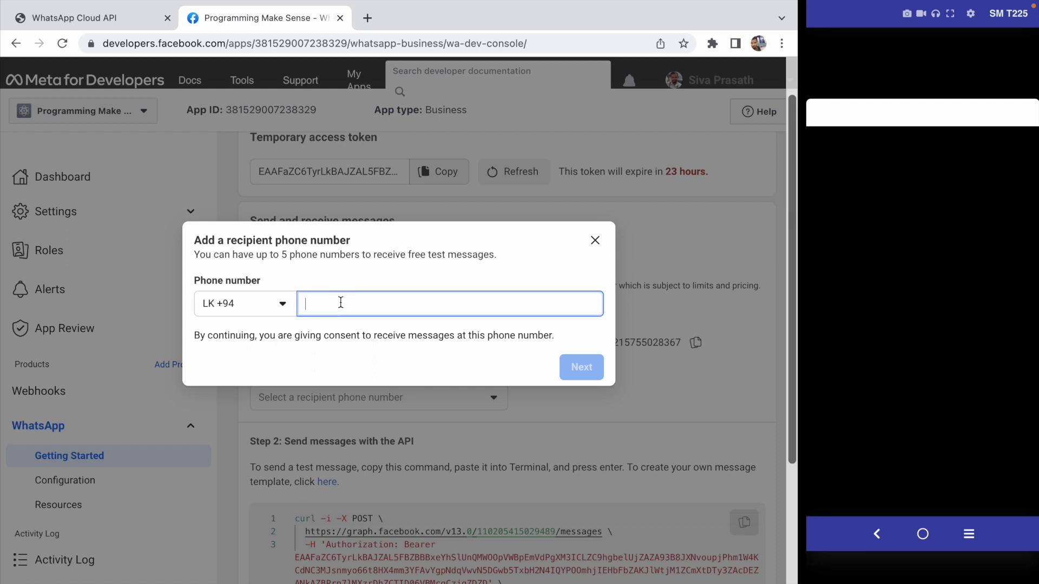
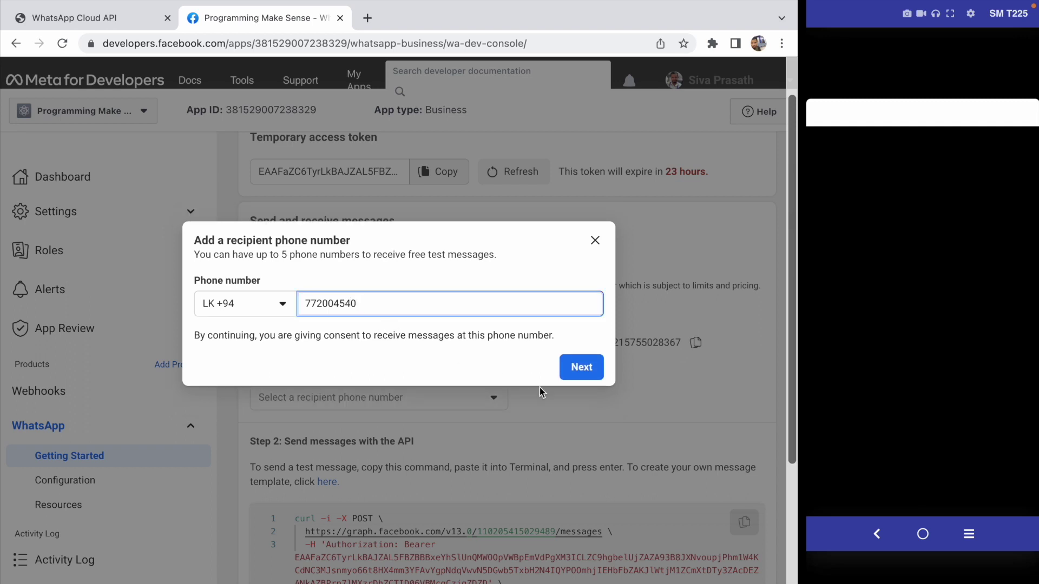
pyautogui.click(597, 372)
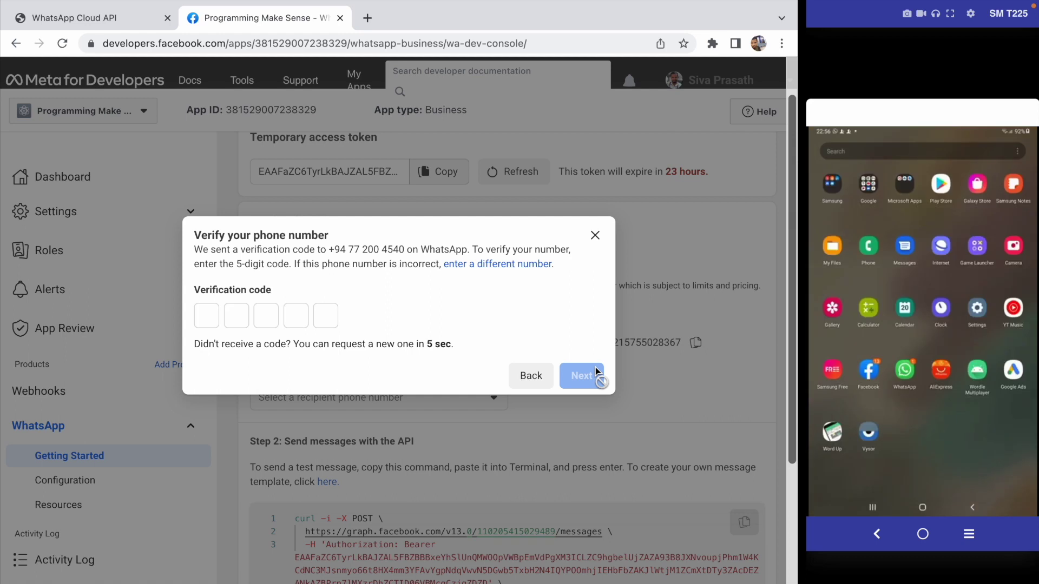
# Read the verification code in the Facebook Business chat in WhatsApp on the mirrored phone.
pyautogui.click(908, 371)
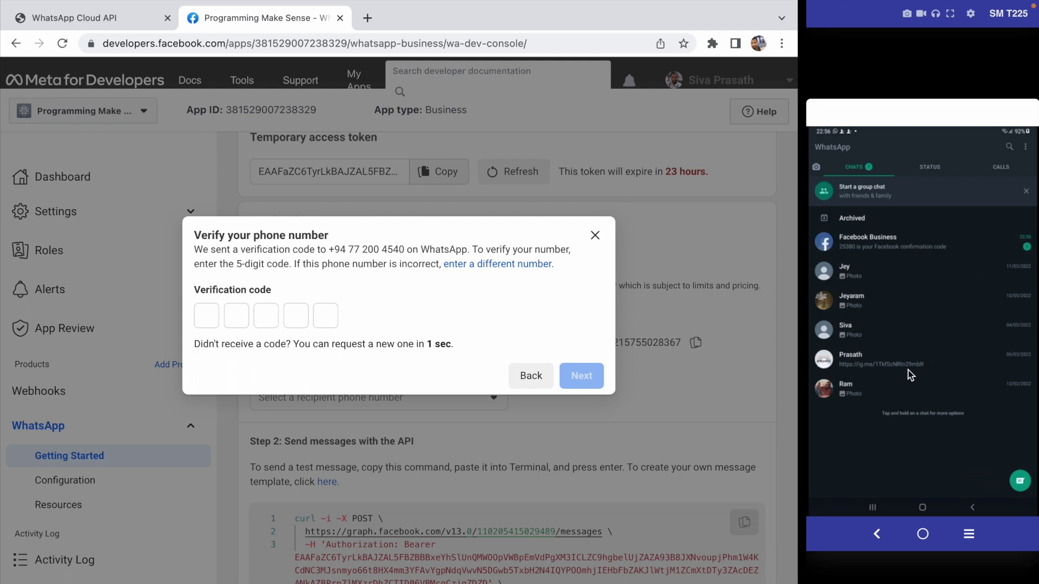
pyautogui.click(902, 249)
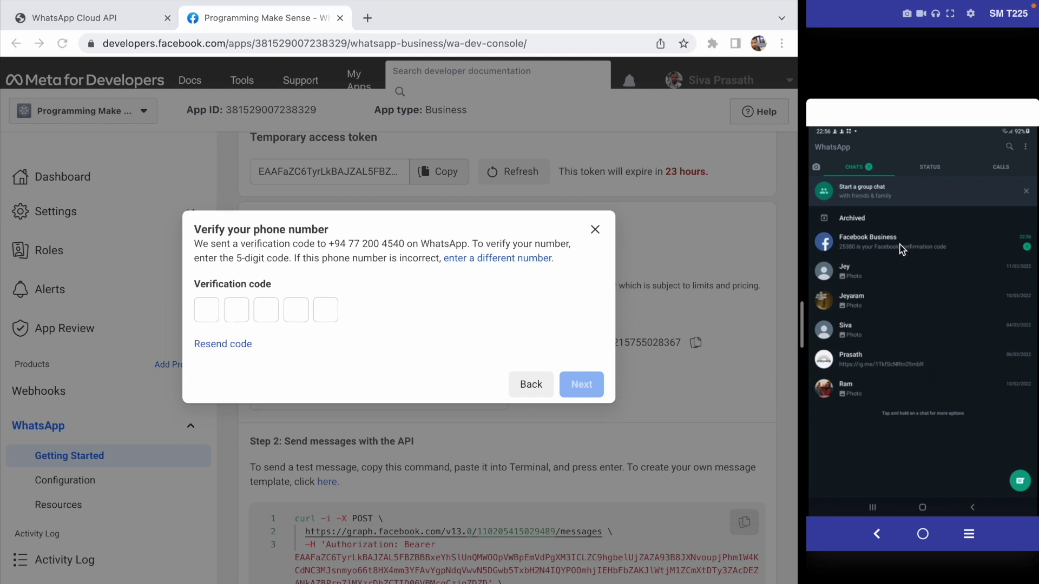
pyautogui.click(899, 245)
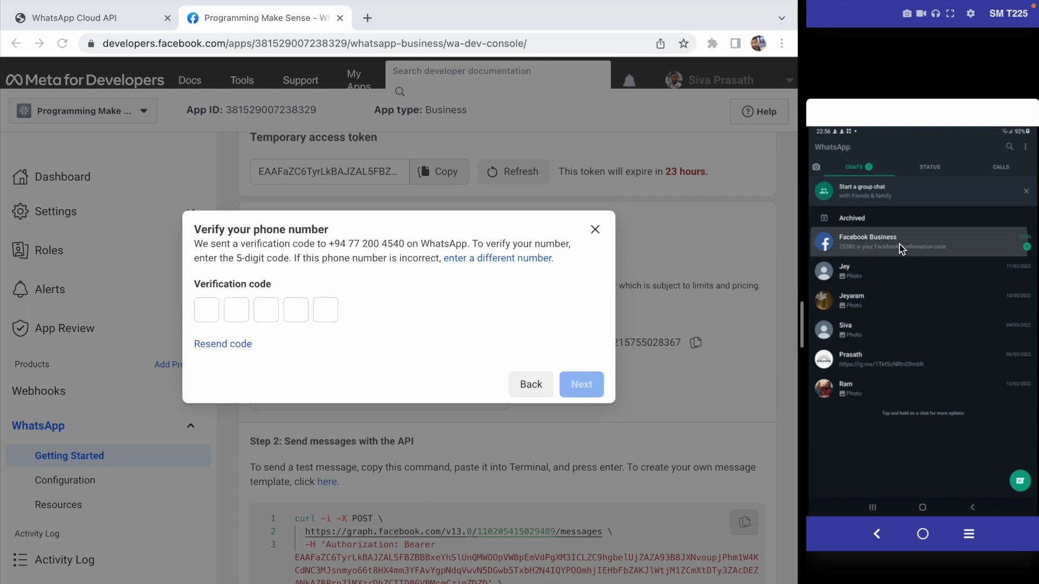
# Enter the 5-digit verification code, confirm it, and keep the new number as recipient.
pyautogui.click(208, 309)
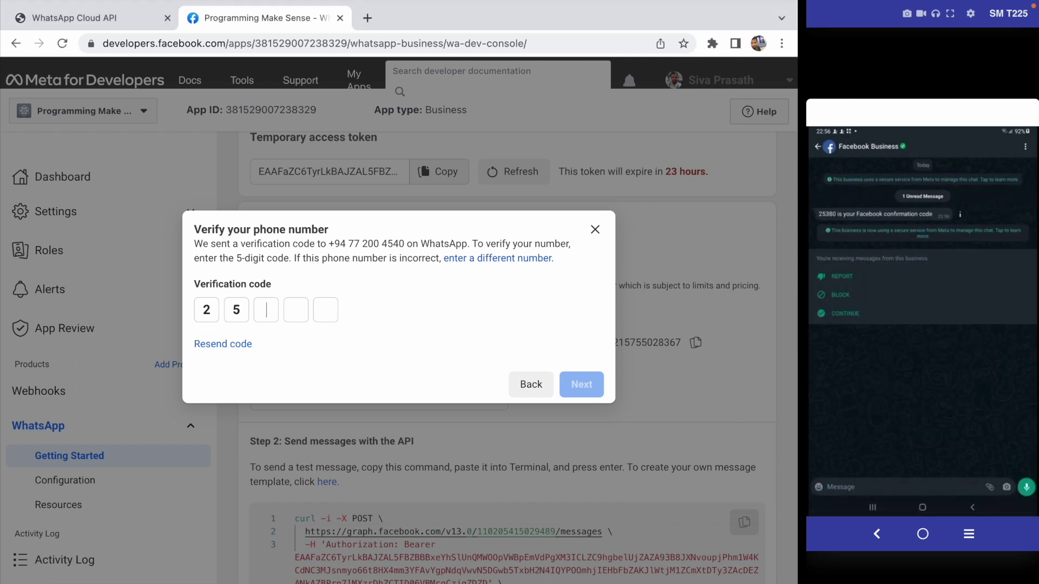
pyautogui.click(596, 390)
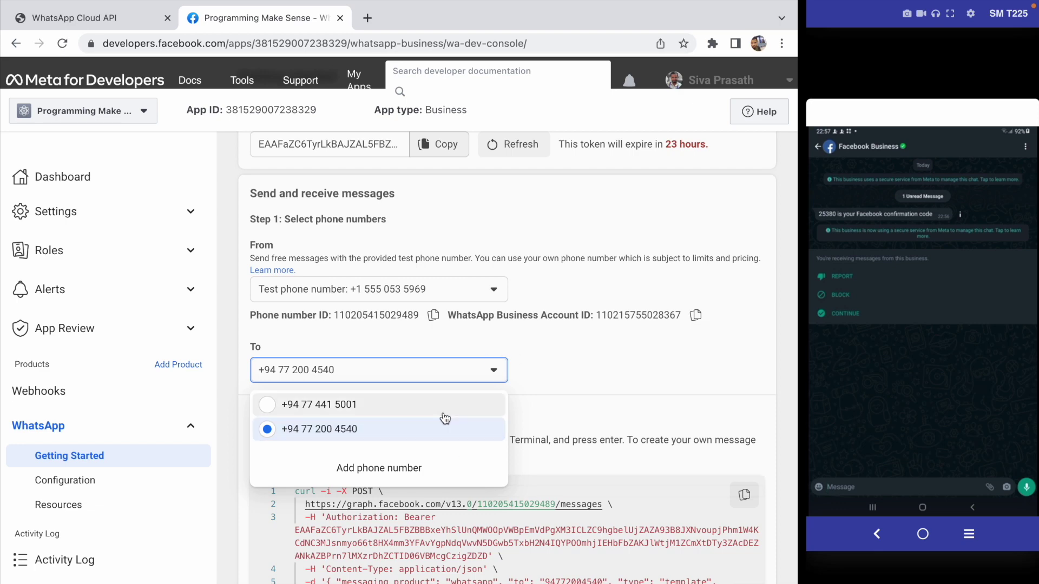
pyautogui.click(641, 371)
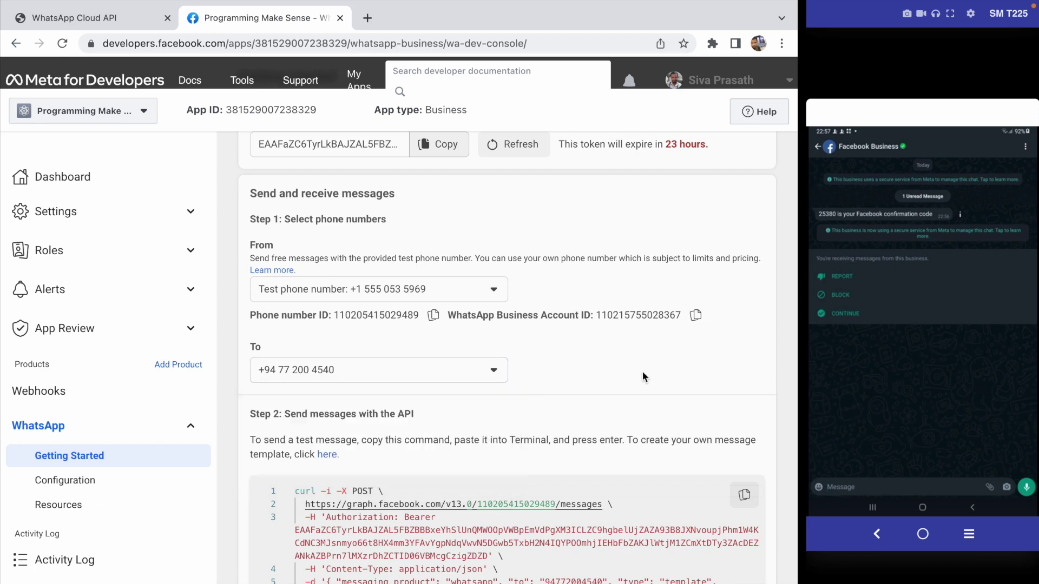
# Send the hello_world template test message, then open the new test-number chat on the phone.
pyautogui.scroll(-4, 642, 371)
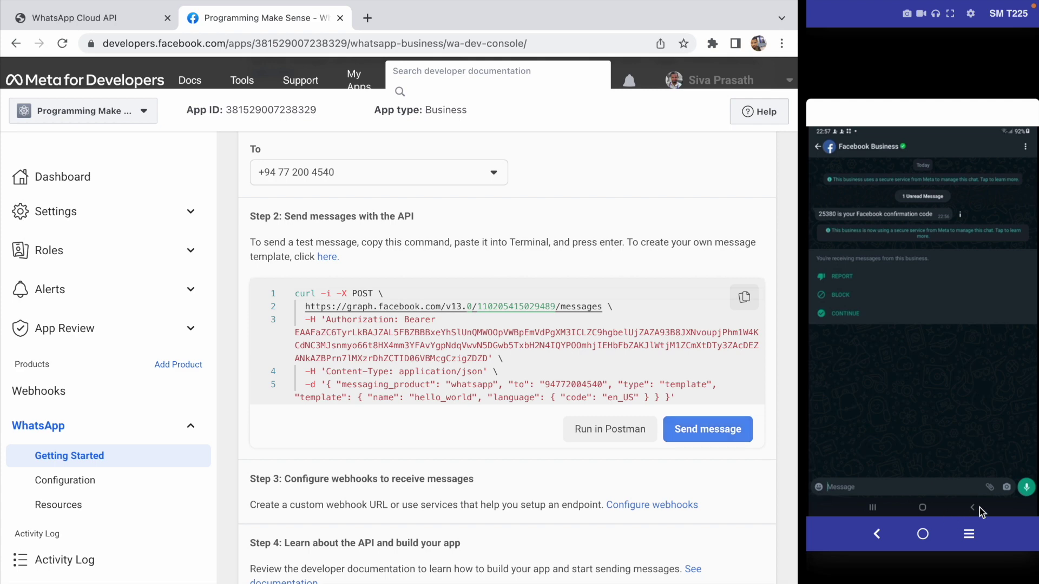
pyautogui.rightClick(876, 437)
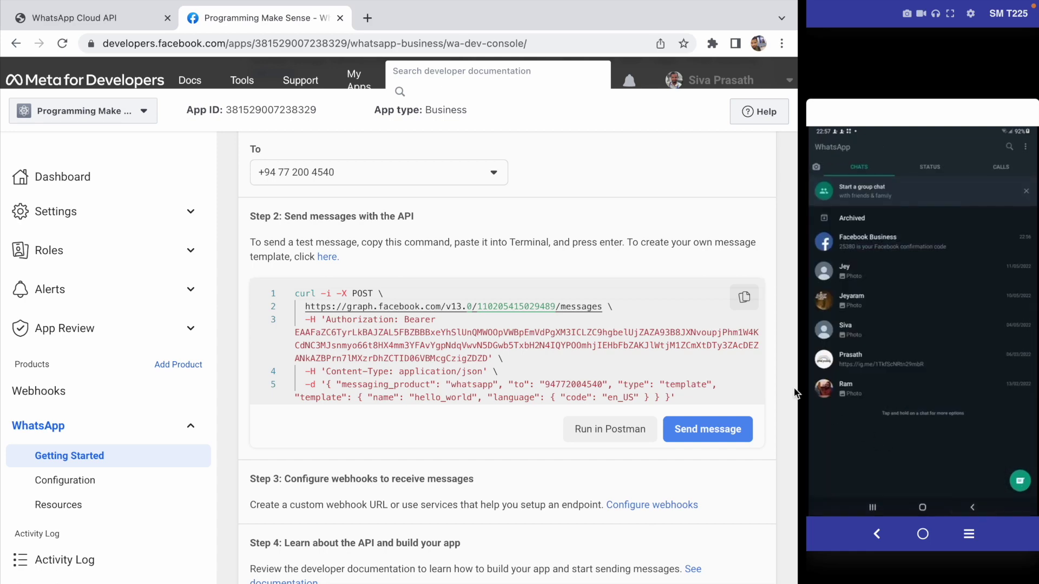
pyautogui.click(730, 433)
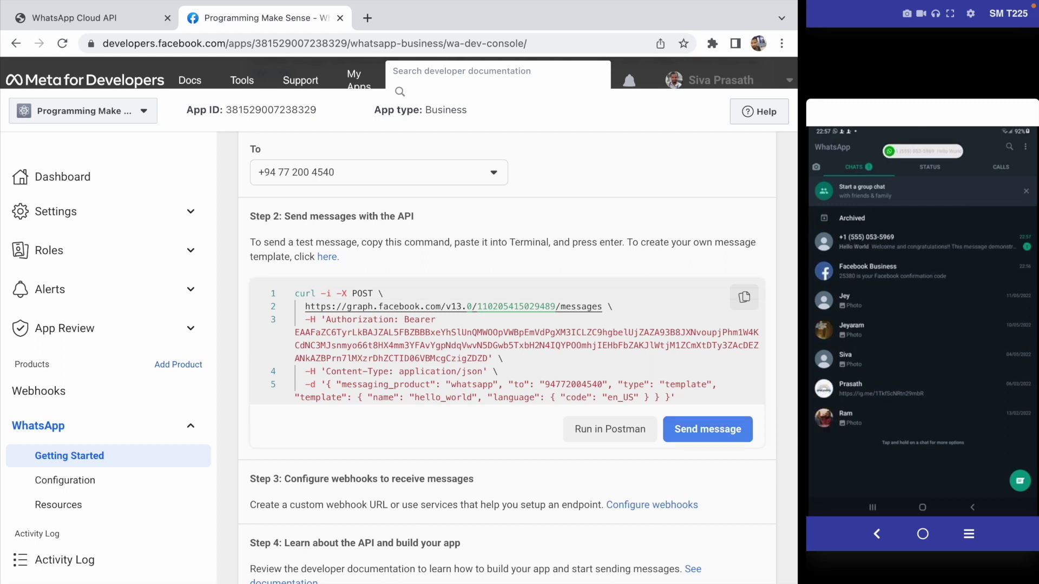
pyautogui.click(921, 239)
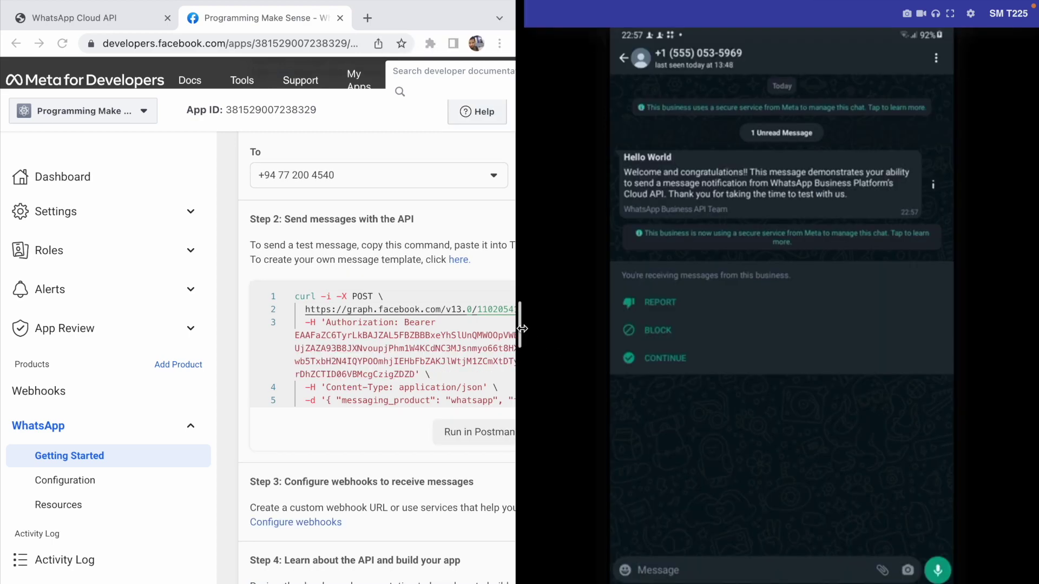
pyautogui.moveTo(523, 328); pyautogui.dragTo(790, 327)
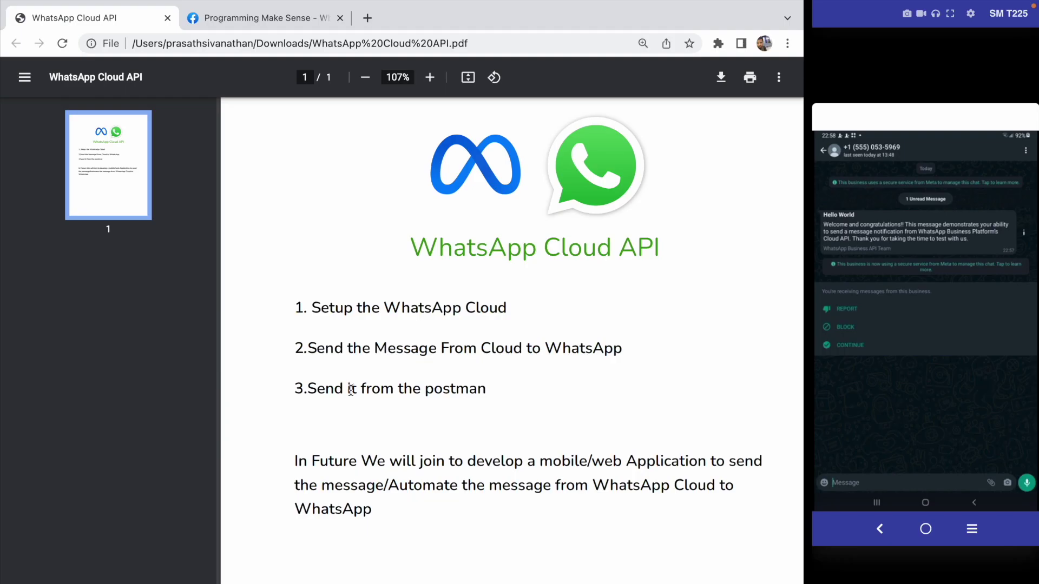
# Return to the developer console tab and close the mirrored phone window.
pyautogui.click(266, 17)
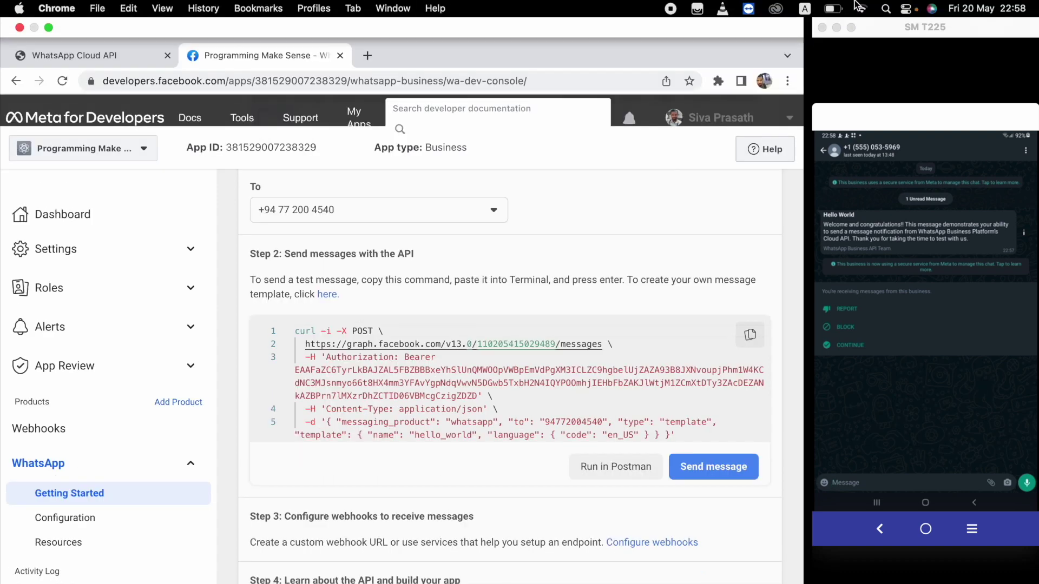
pyautogui.moveTo(857, 5)
pyautogui.click(822, 27)
# Review the curl command's POST method, Authorization Bearer token, Content-Type header and JSON data body.
pyautogui.doubleClick(405, 266)
pyautogui.click(358, 293)
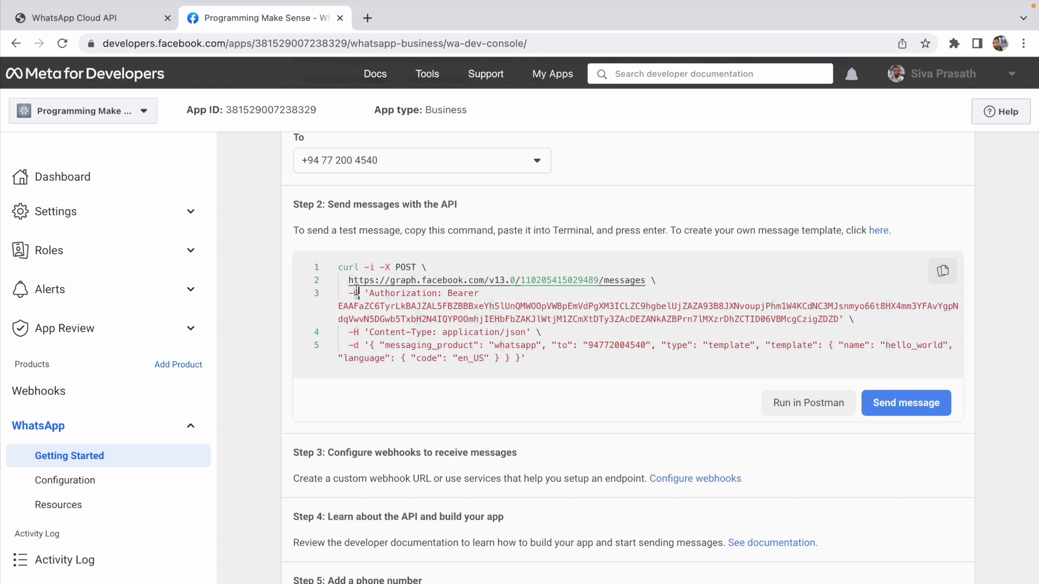
pyautogui.doubleClick(388, 295)
pyautogui.doubleClick(462, 294)
pyautogui.moveTo(340, 305); pyautogui.dragTo(839, 320)
pyautogui.click(357, 331)
pyautogui.doubleClick(381, 331)
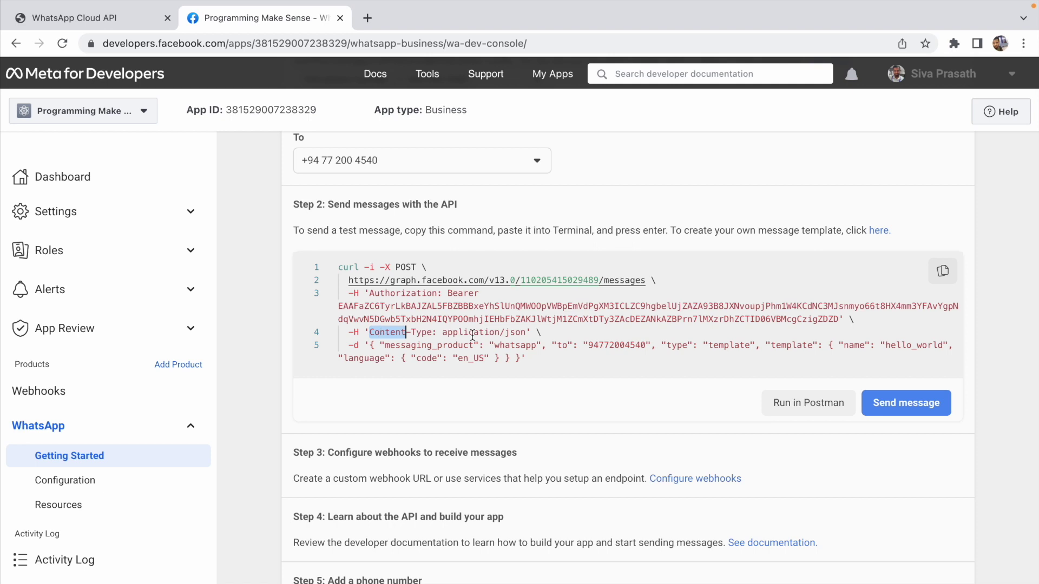
pyautogui.click(357, 345)
pyautogui.doubleClick(357, 346)
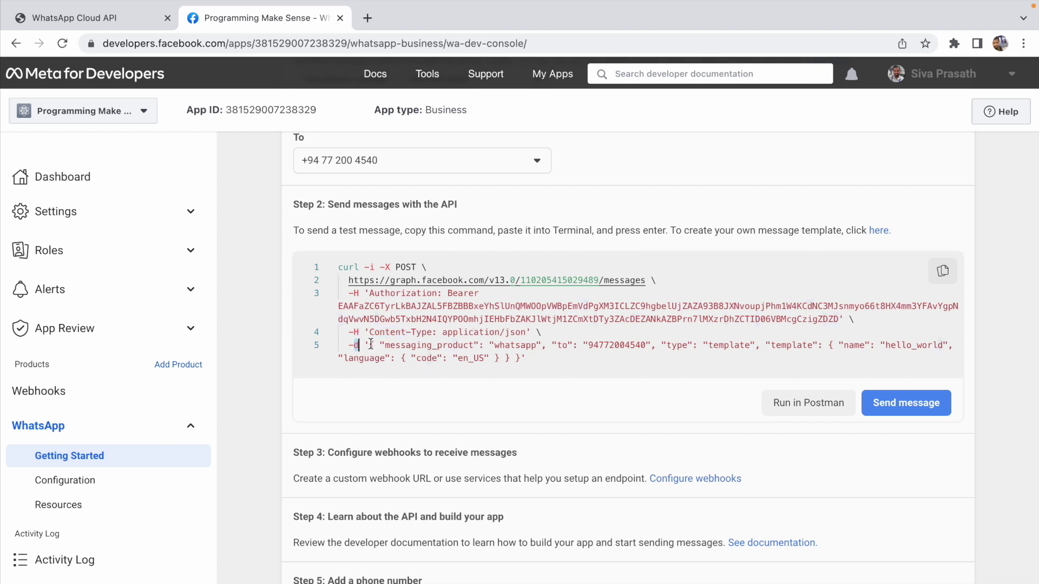
pyautogui.moveTo(367, 344); pyautogui.dragTo(494, 359)
pyautogui.click(557, 357)
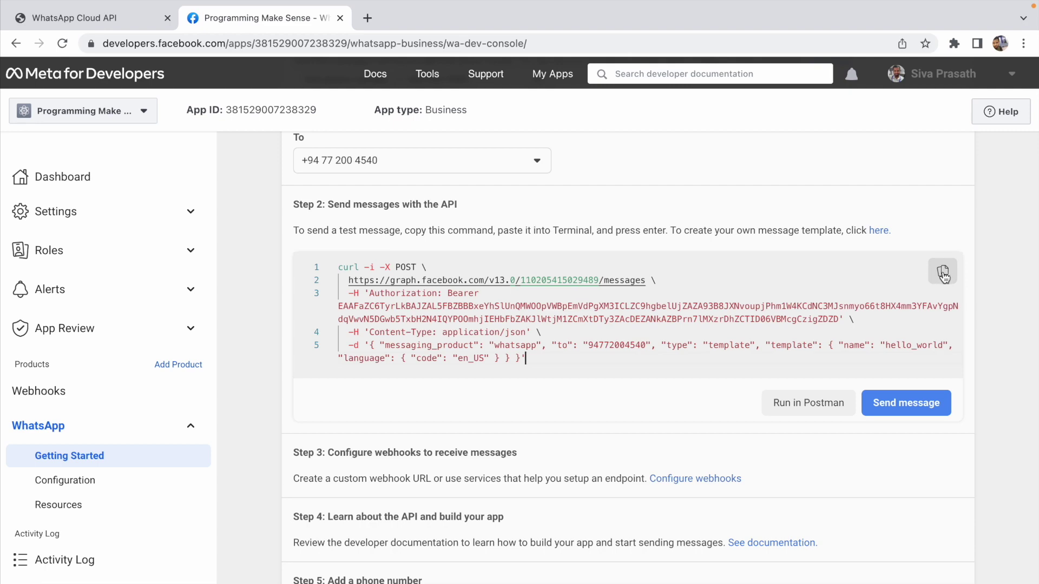
# Copy the sample curl command from the code block.
pyautogui.click(943, 274)
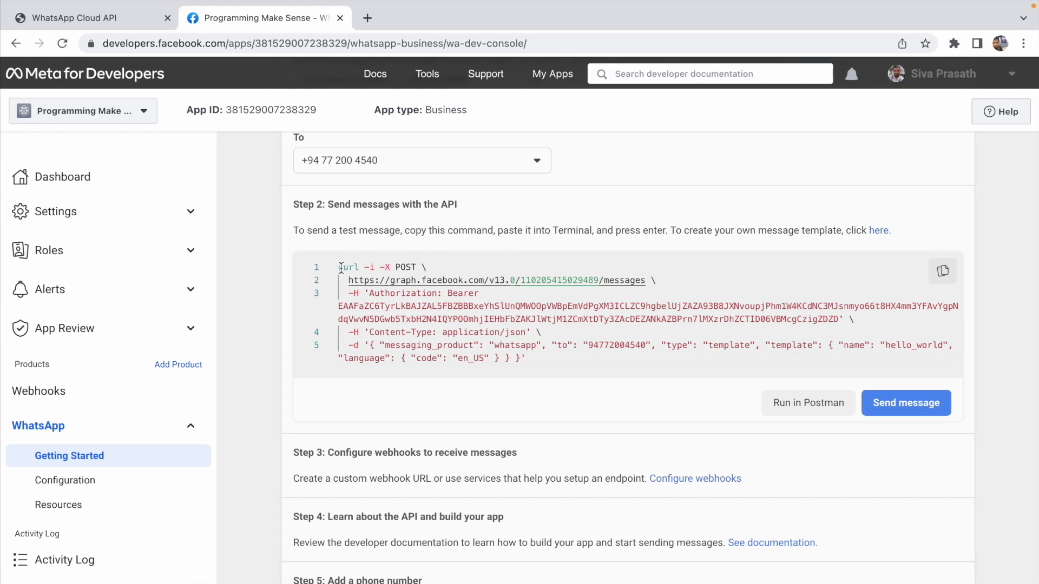
pyautogui.click(942, 273)
pyautogui.hotkey('ctrl', 'Right')
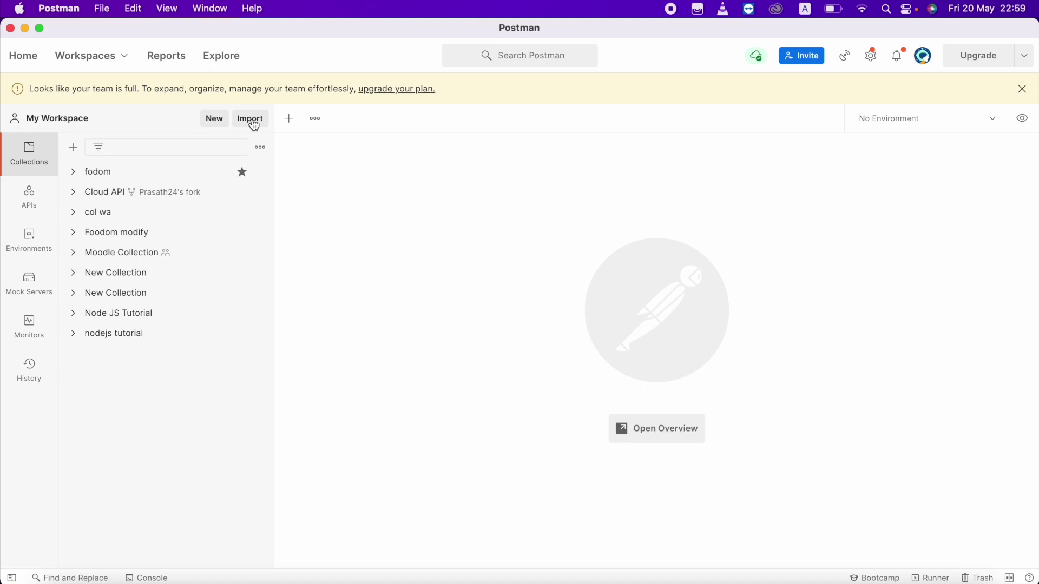
# Paste the copied curl command as raw text in Postman's Import dialog and import it.
pyautogui.click(254, 124)
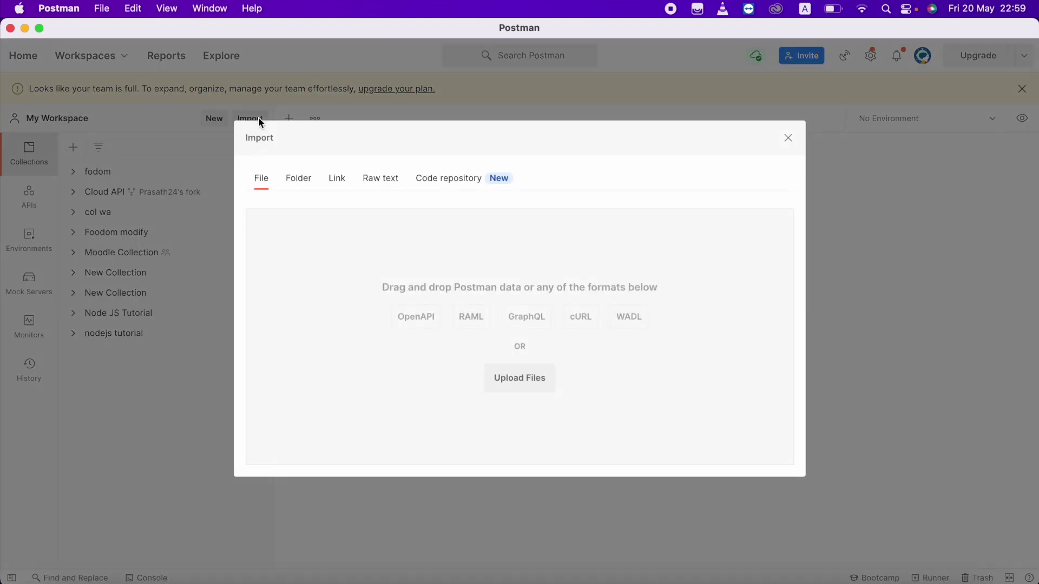
pyautogui.click(390, 182)
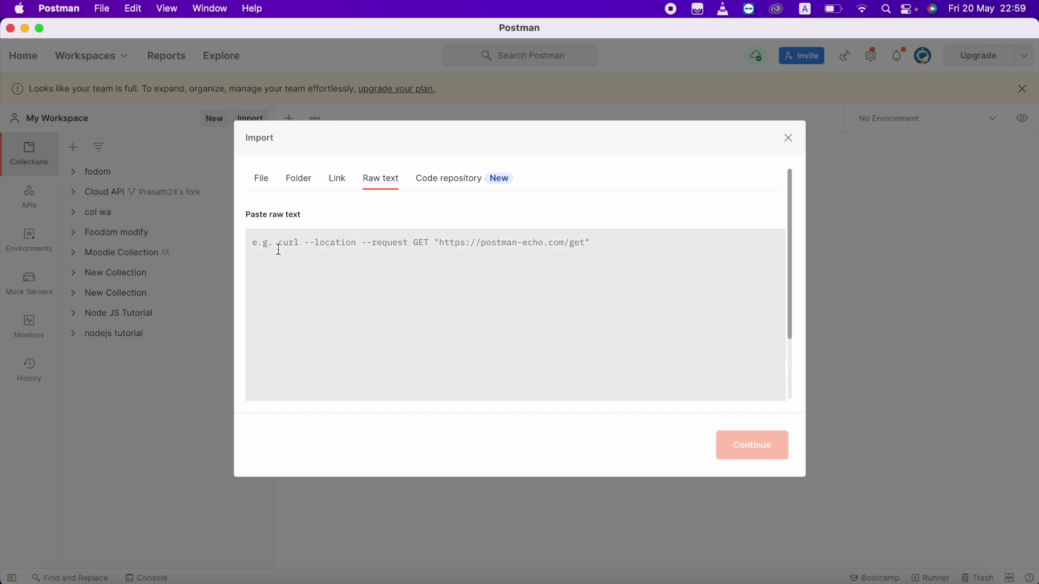
pyautogui.click(278, 248)
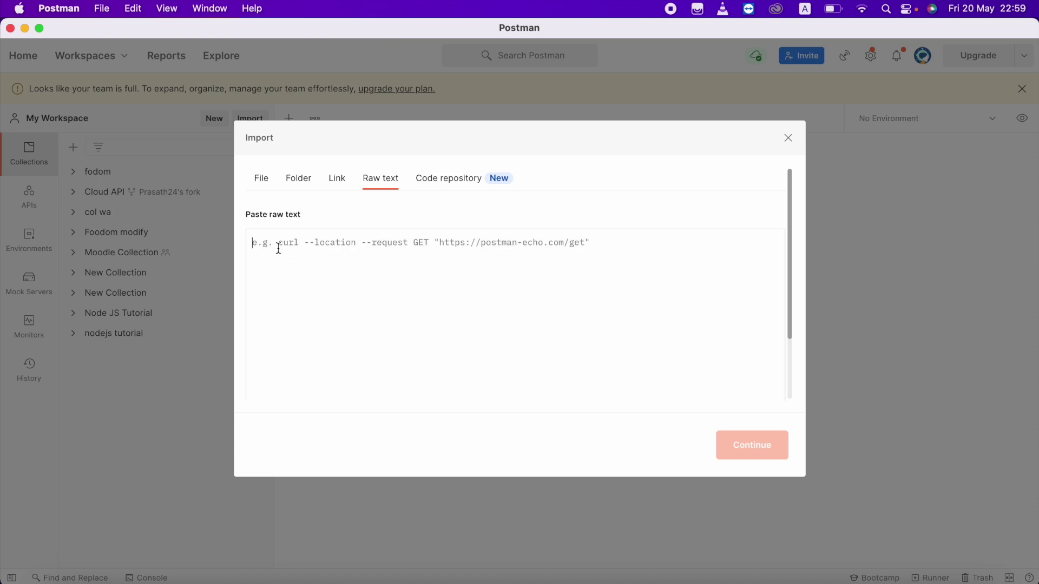
pyautogui.press('super+v')
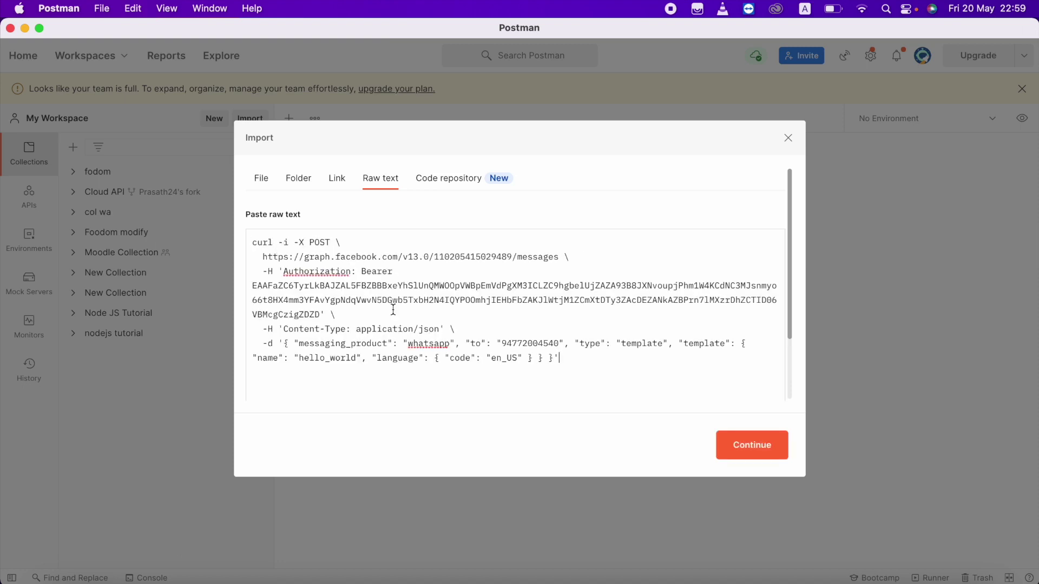
pyautogui.click(770, 454)
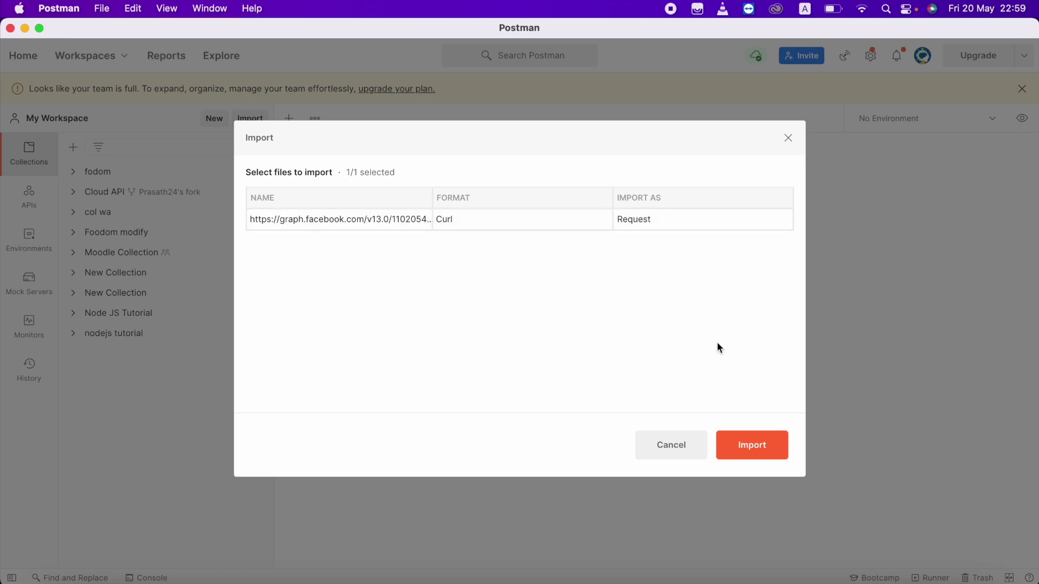
pyautogui.click(764, 447)
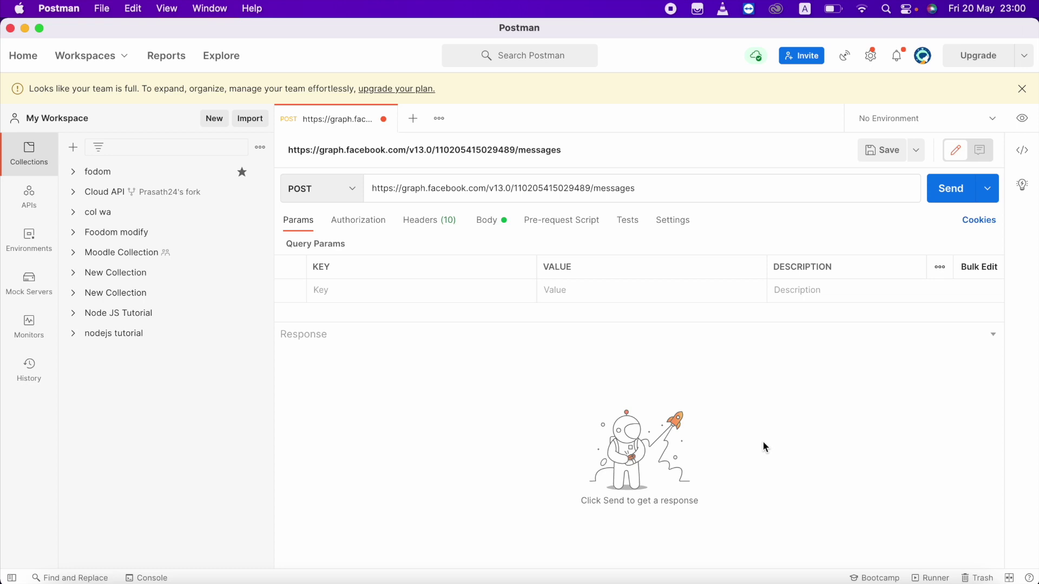
# Send the imported request to the WhatsApp messages endpoint and open the Vysor phone mirror.
pyautogui.click(958, 195)
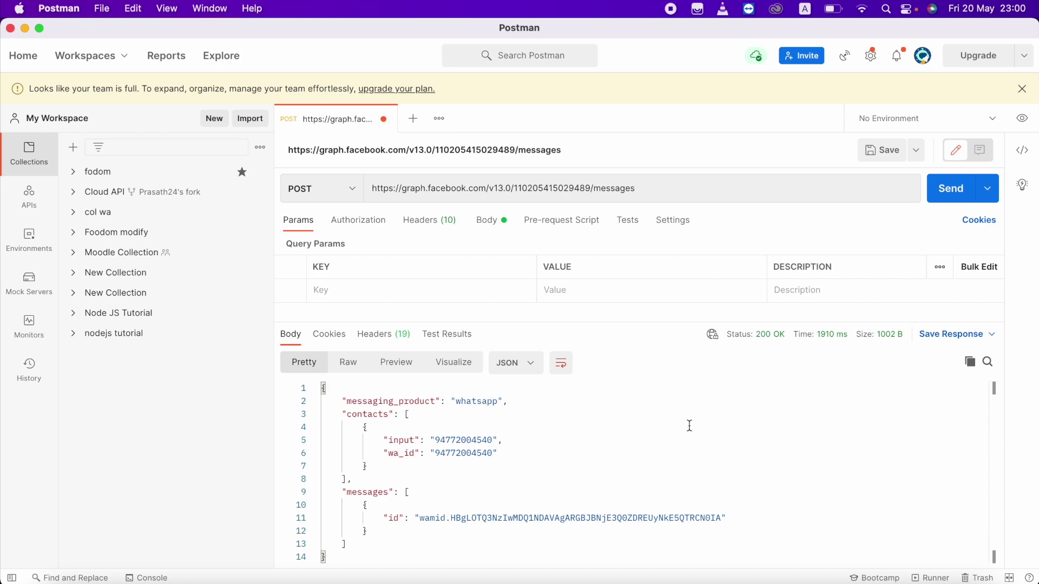
pyautogui.click(904, 568)
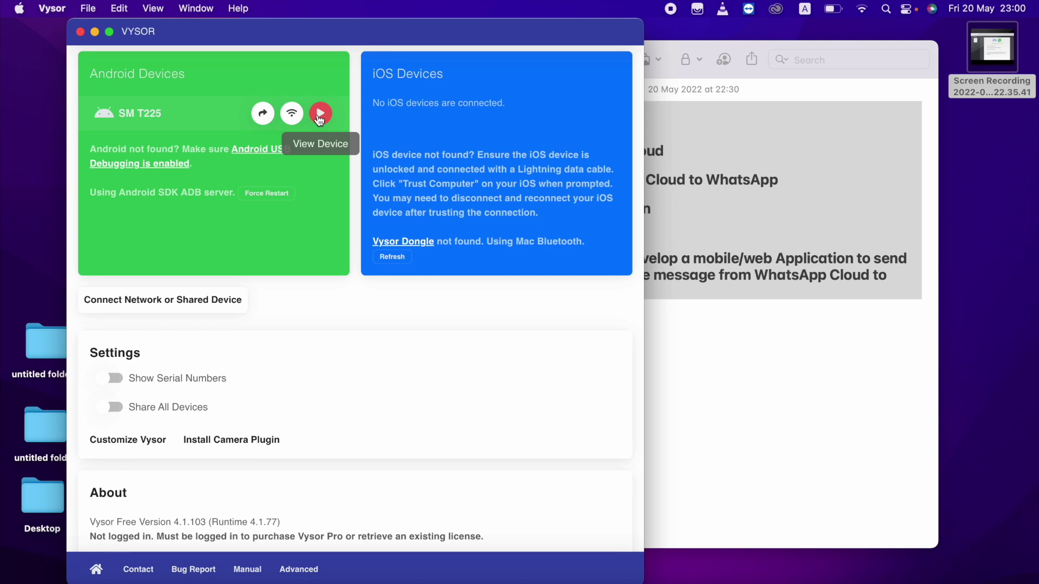
pyautogui.click(320, 114)
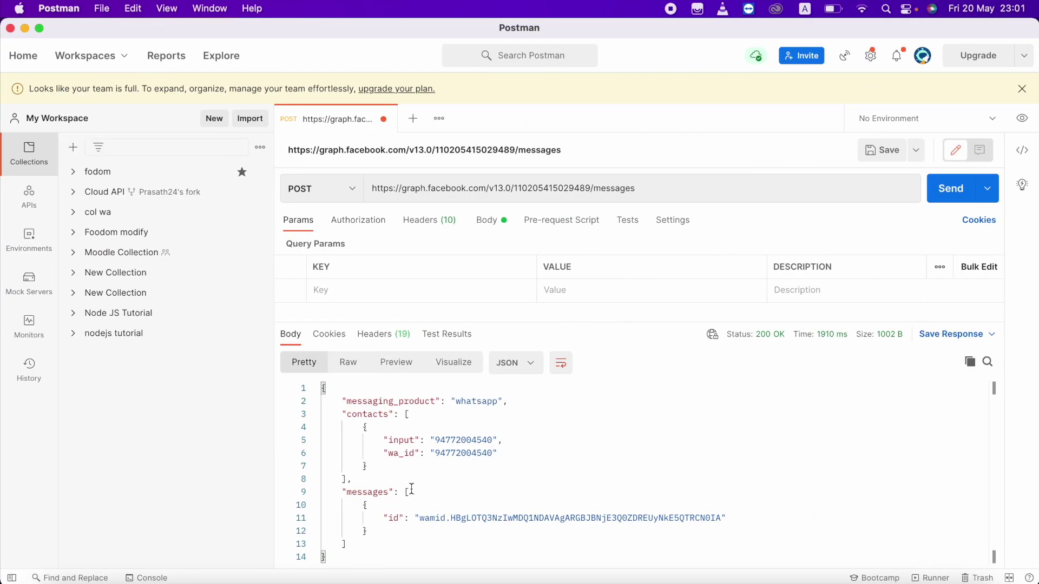
# Check the 200 OK JSON response and the second Hello World in WhatsApp.
pyautogui.moveTo(343, 395); pyautogui.dragTo(376, 542)
pyautogui.click(484, 533)
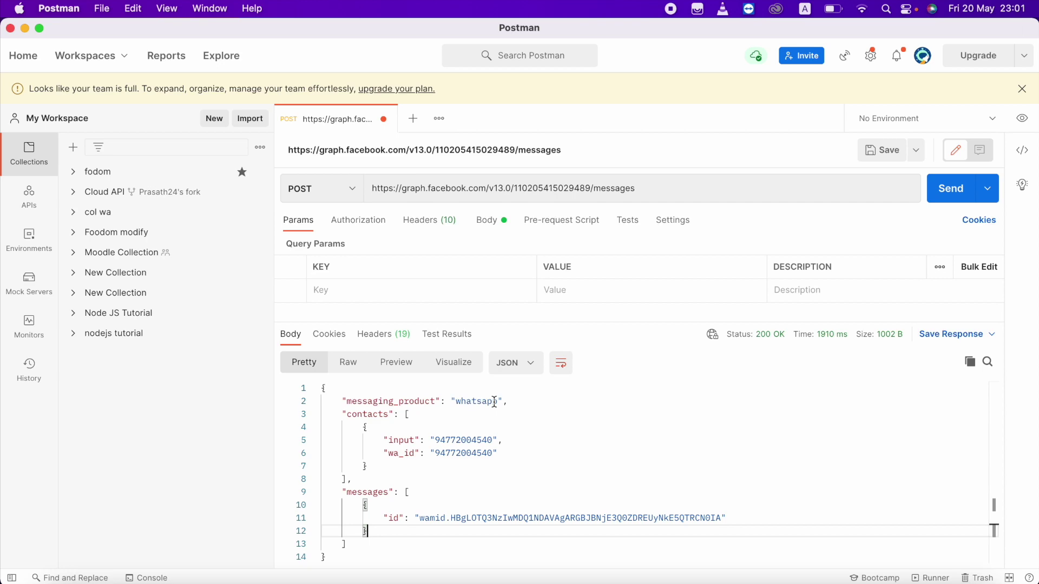
pyautogui.press('super+Tab')
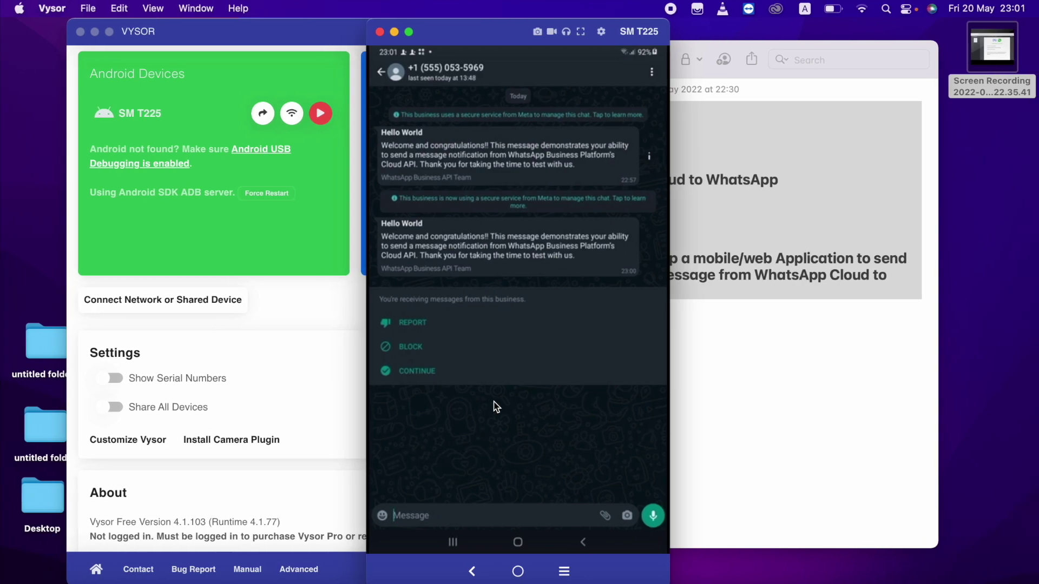
pyautogui.click(181, 568)
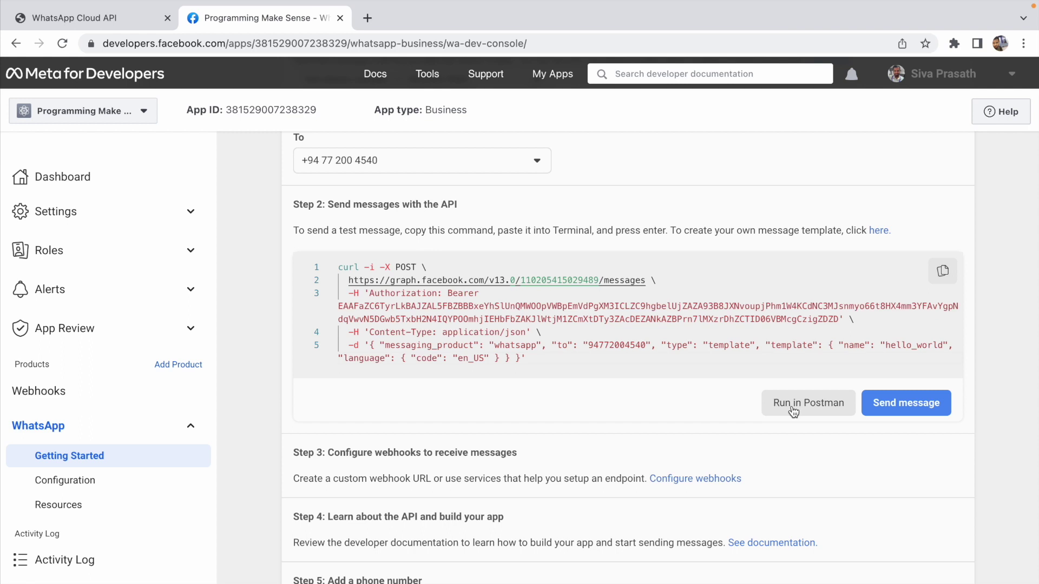
# Open the sample Cloud API collection and fork it with My Workspace as destination.
pyautogui.click(793, 412)
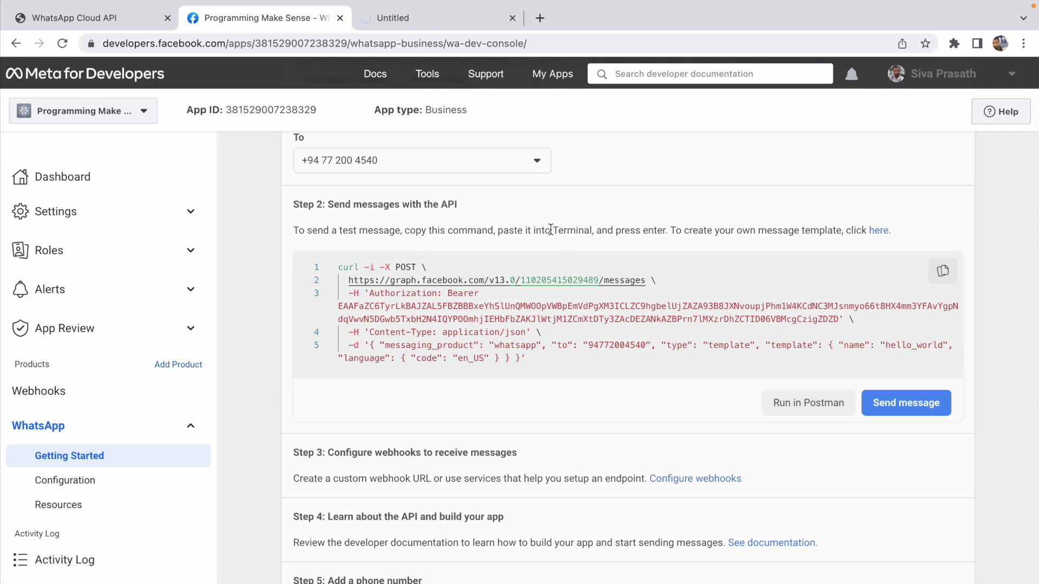
pyautogui.click(432, 19)
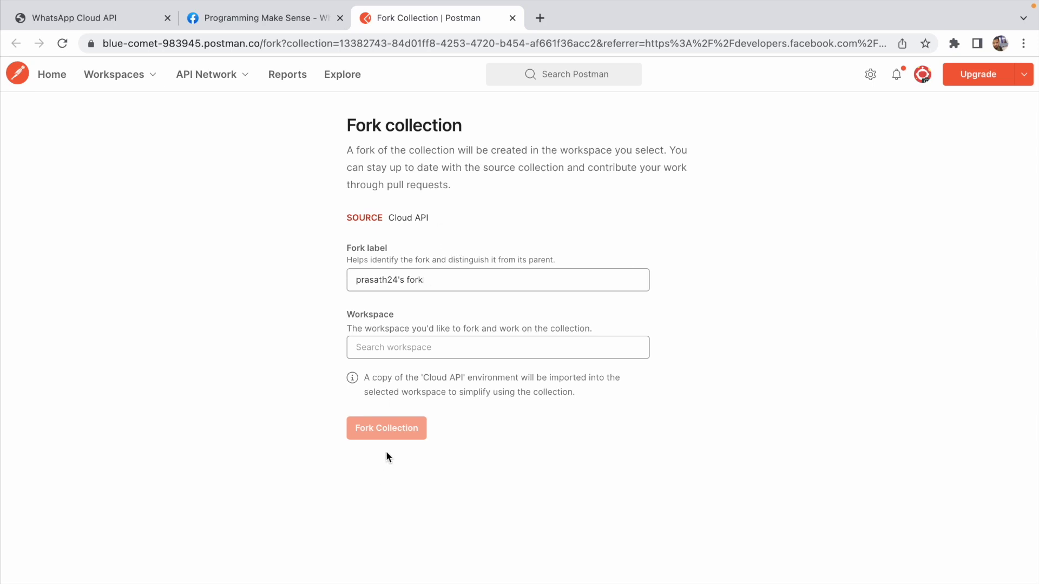
pyautogui.click(410, 344)
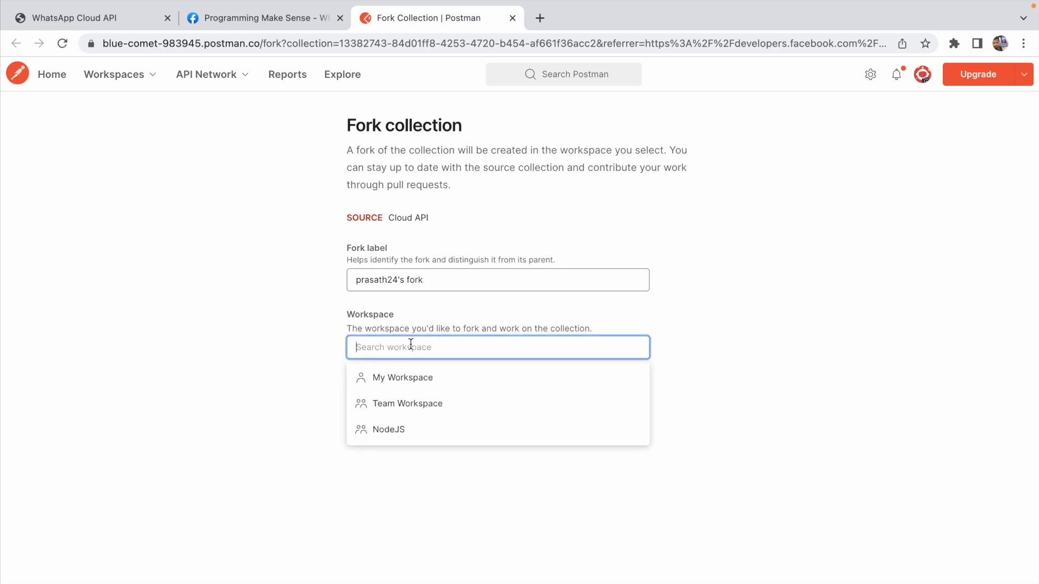
pyautogui.click(416, 379)
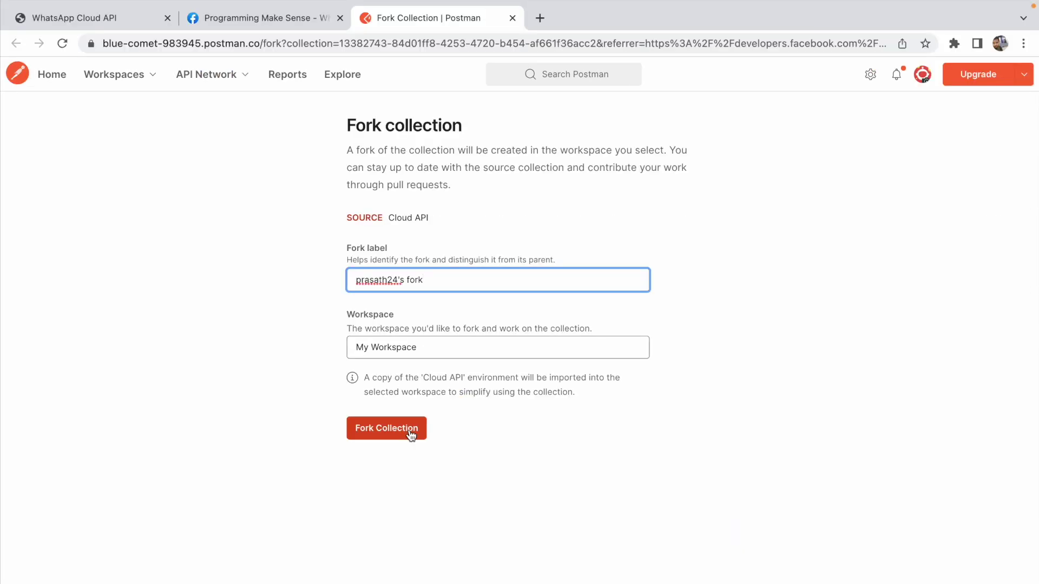
pyautogui.click(411, 432)
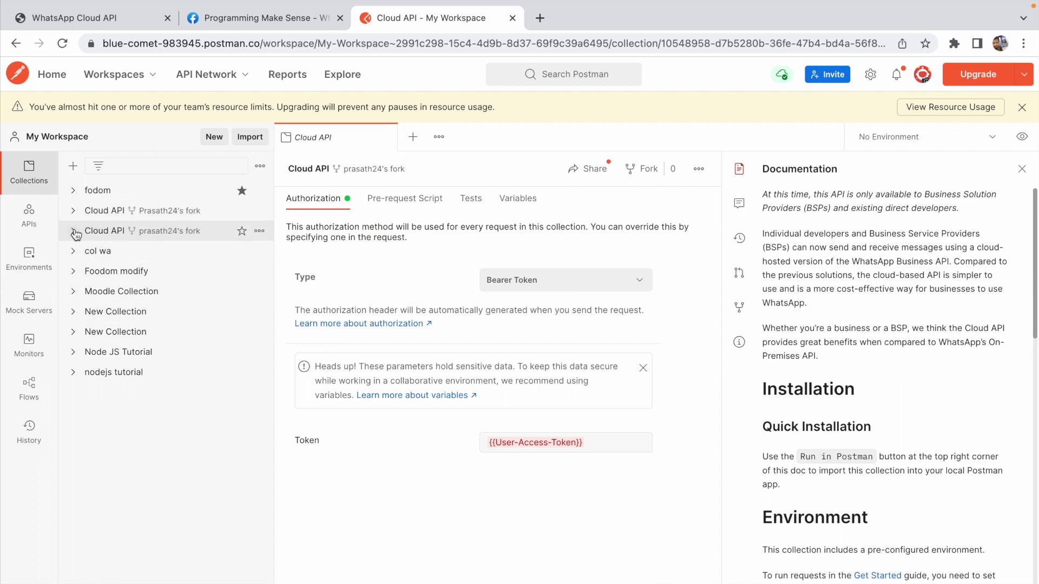
# Expand the forked Cloud API collection and its Examples folder.
pyautogui.click(75, 232)
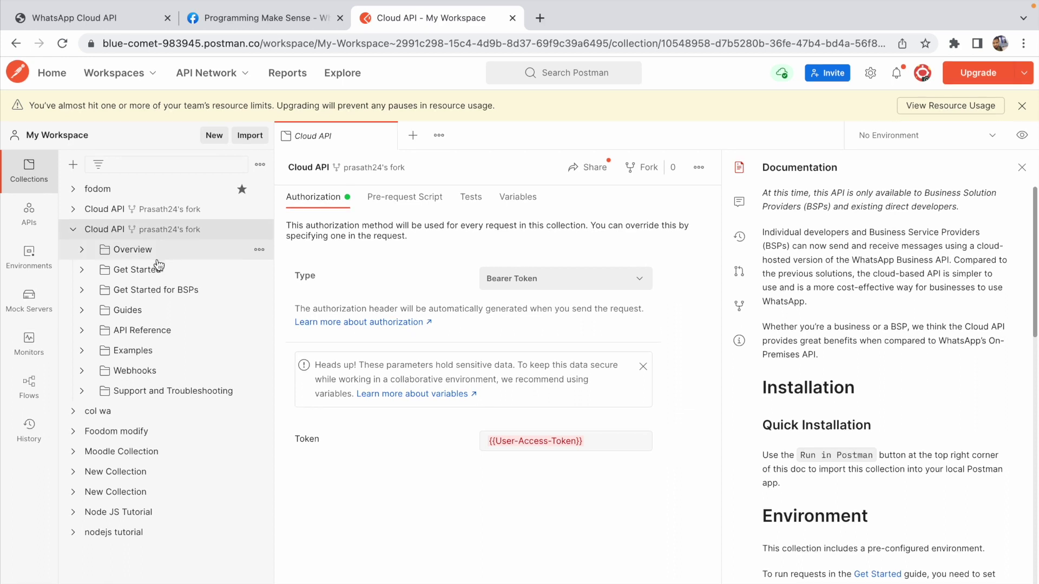
pyautogui.click(82, 251)
pyautogui.scroll(-1, 190, 286)
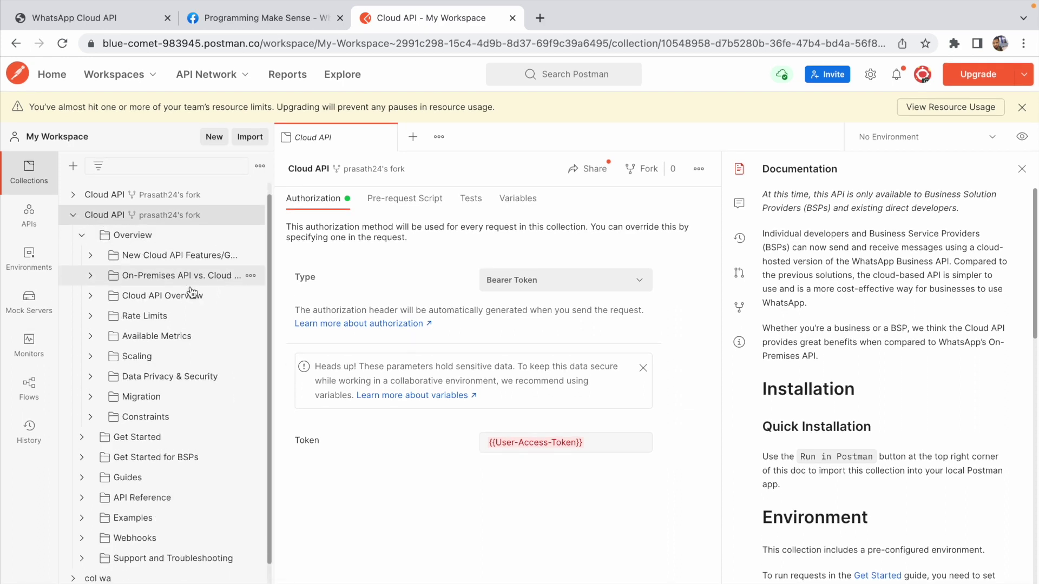
pyautogui.click(82, 225)
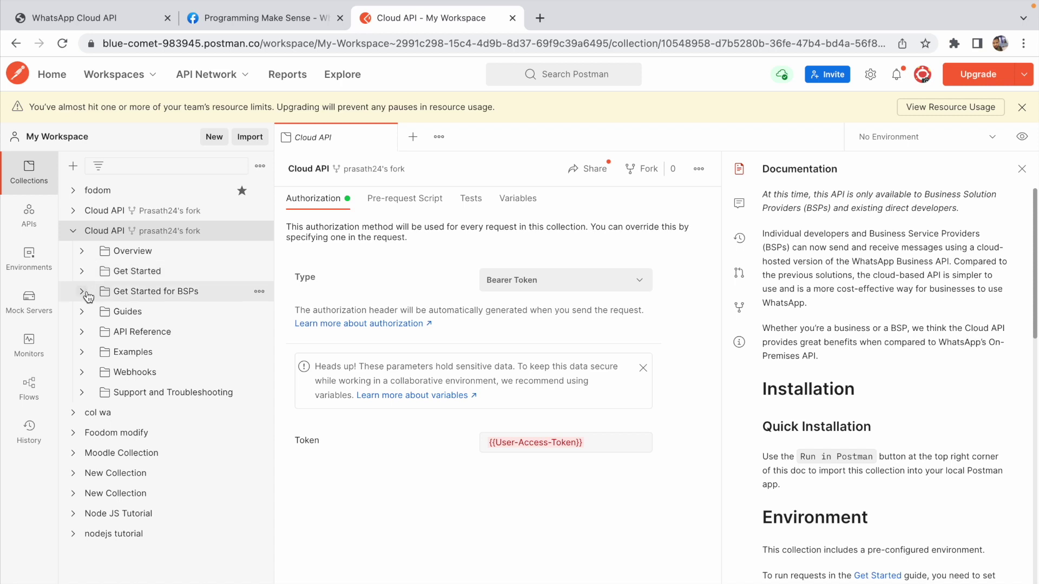
pyautogui.click(82, 353)
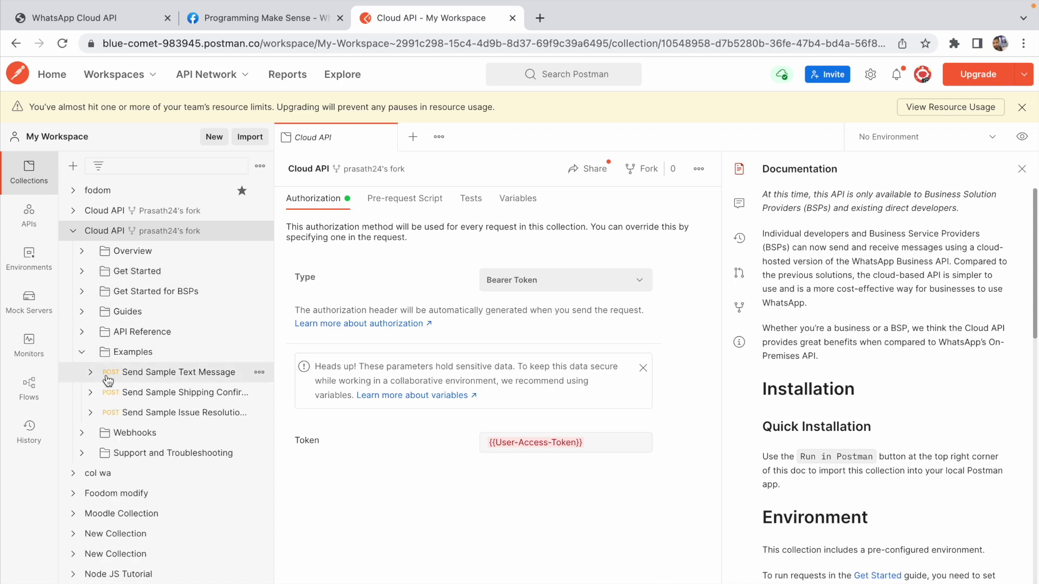
# Inspect the Send Sample Text Message request and example, including headers and raw JSON body.
pyautogui.click(164, 380)
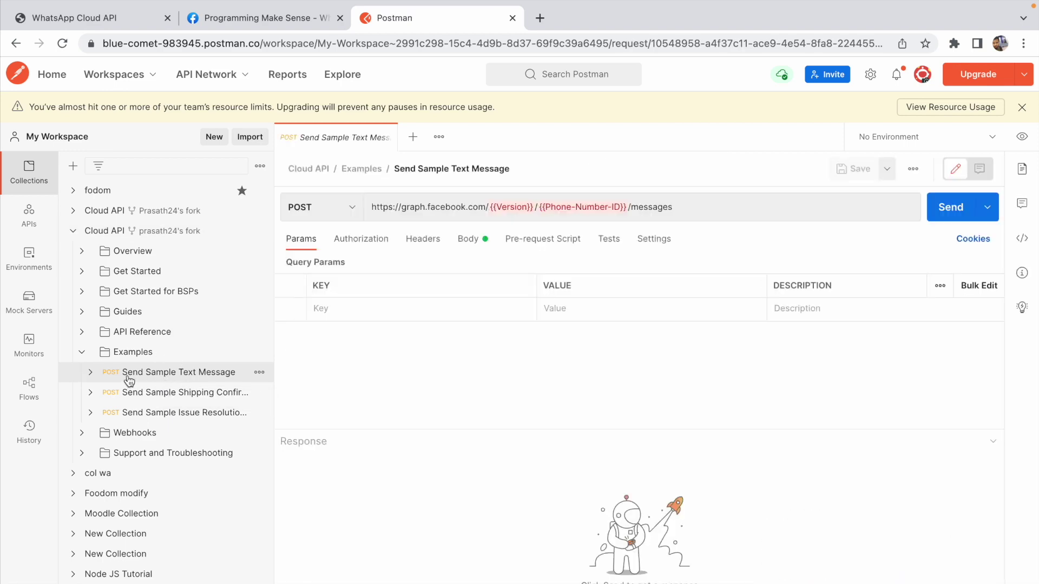
pyautogui.click(91, 373)
pyautogui.click(170, 393)
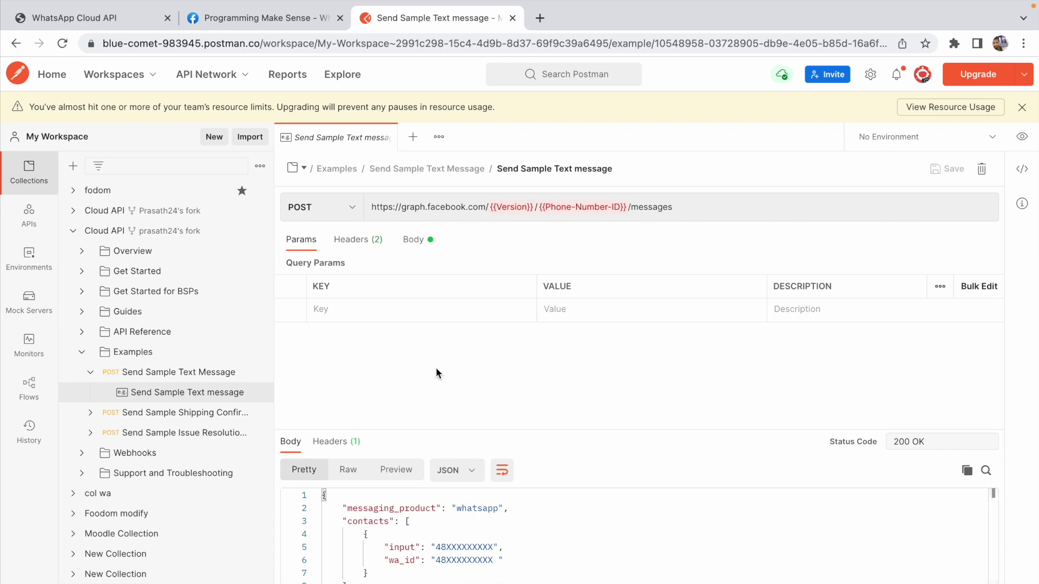
pyautogui.click(331, 441)
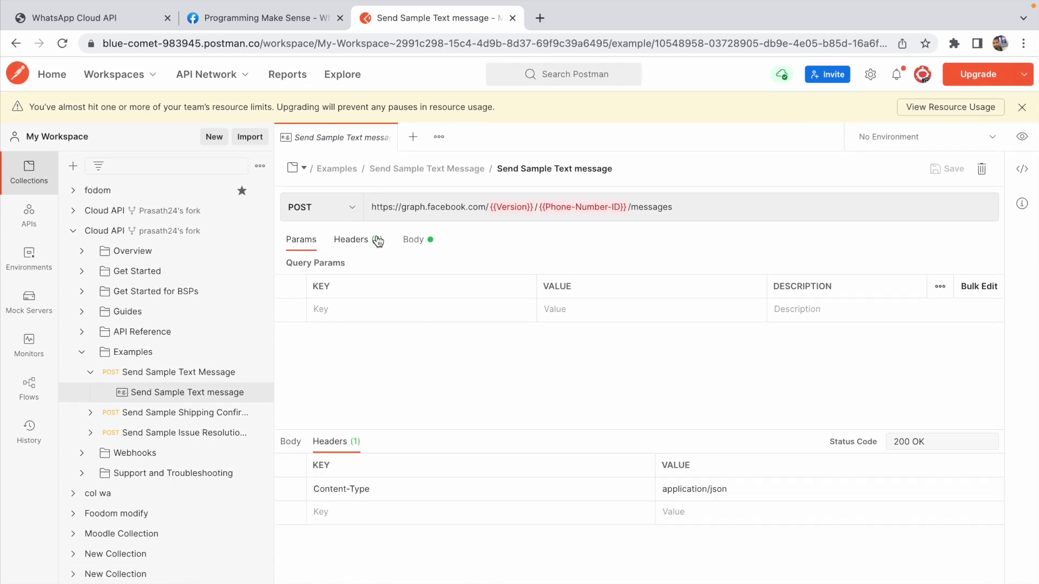
pyautogui.click(357, 240)
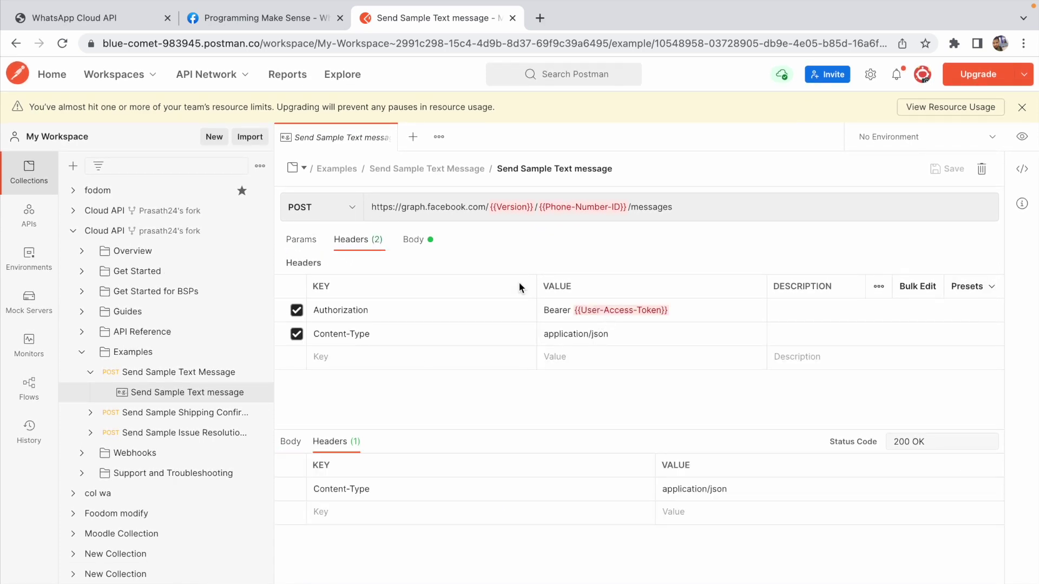
pyautogui.click(425, 242)
pyautogui.scroll(-5, 499, 360)
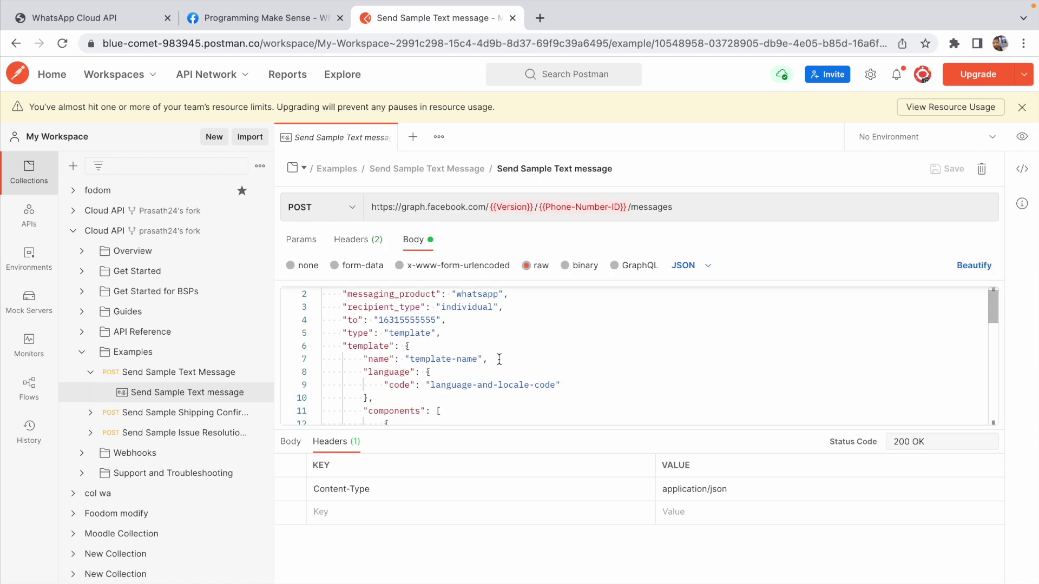
# Open the Shipping Confirmation Template request and example, and reveal the Issue Resolution example.
pyautogui.click(184, 413)
pyautogui.moveTo(276, 387); pyautogui.dragTo(440, 414)
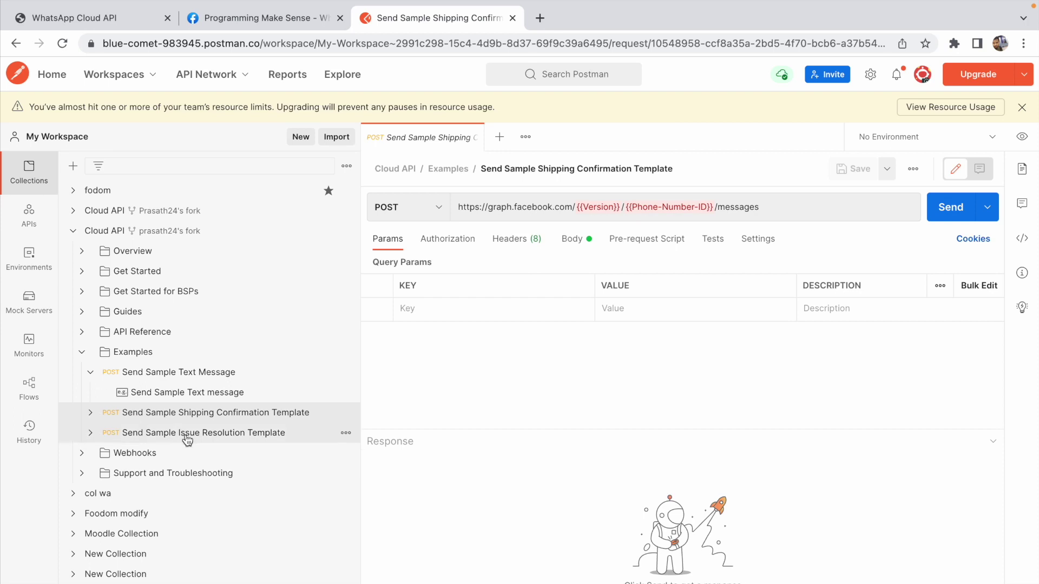
pyautogui.click(90, 413)
pyautogui.click(190, 433)
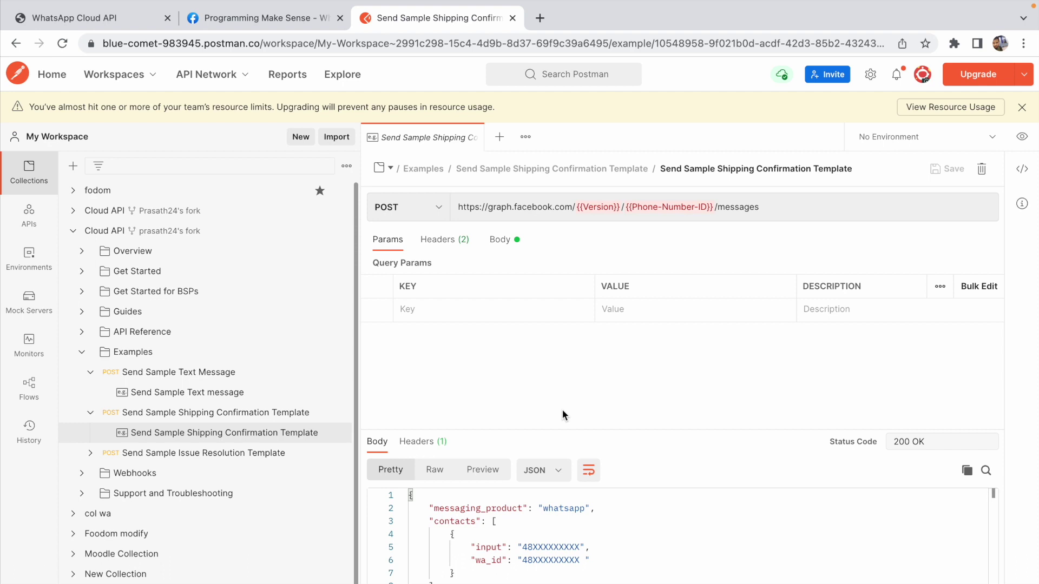
pyautogui.click(90, 453)
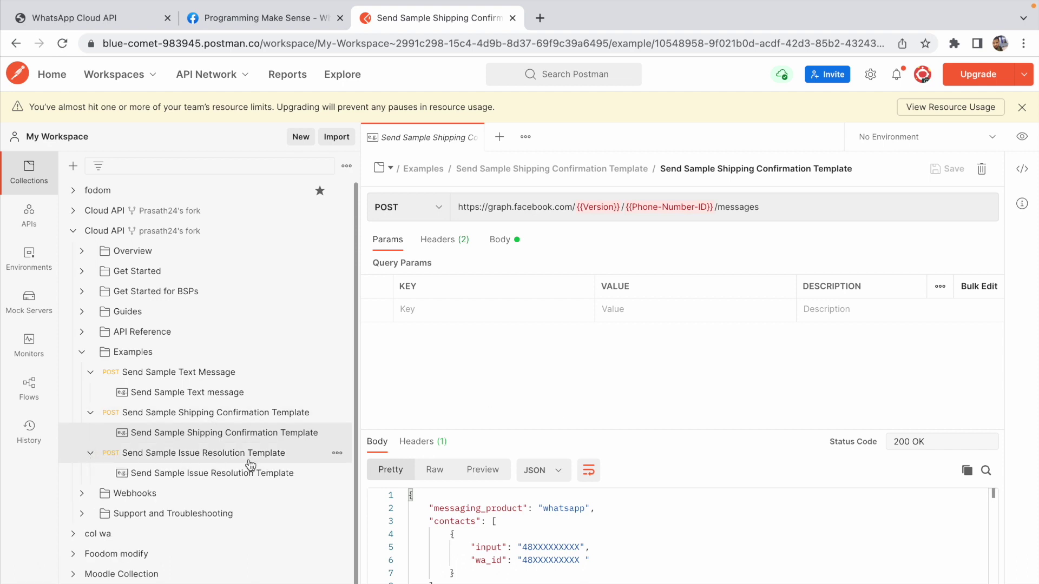
pyautogui.click(92, 18)
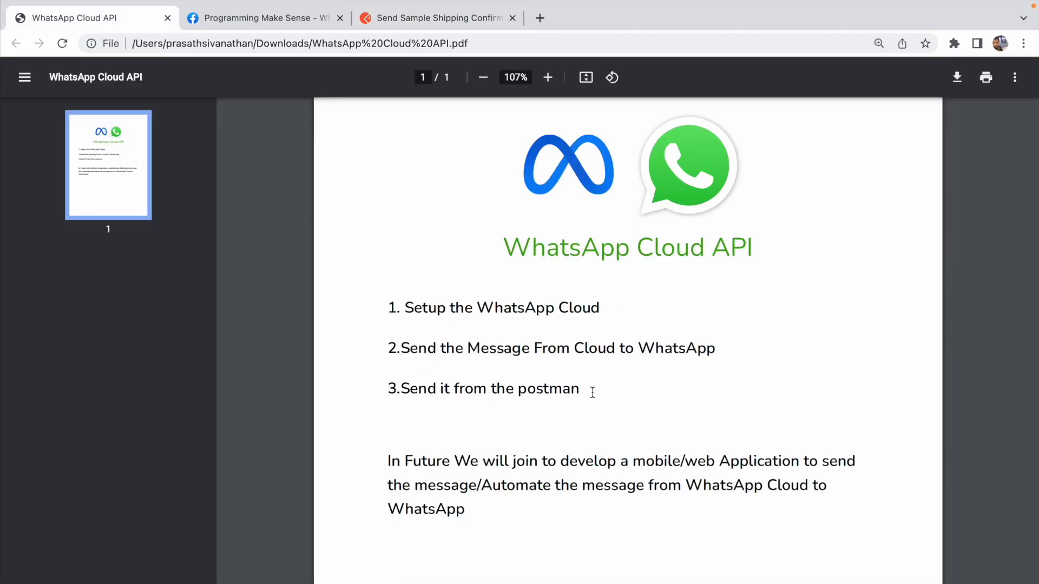